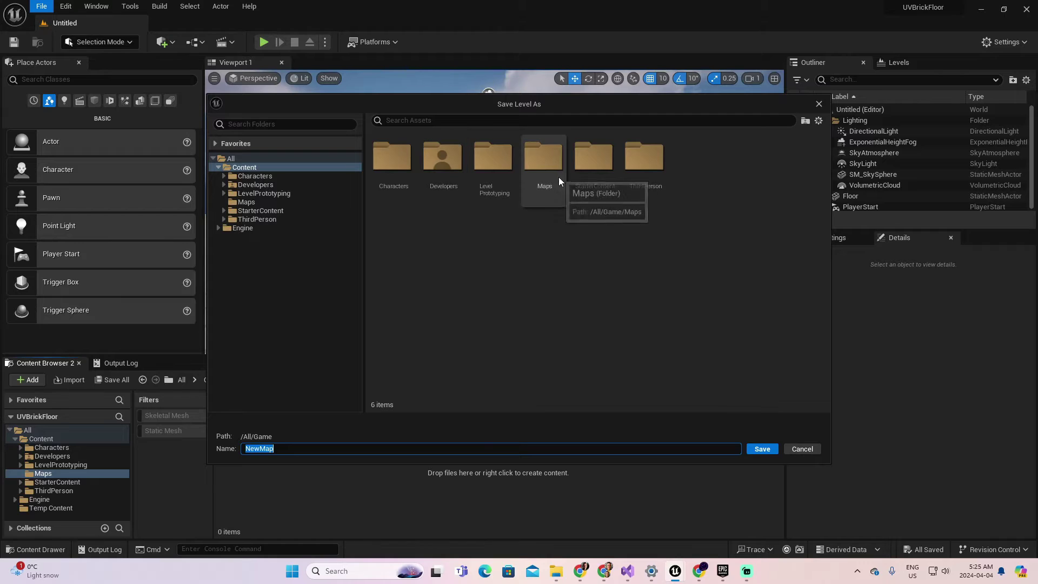
- Save the new level as BrickMap in the Maps folder, then open Quixel Bridge content
double_click(543, 161)
key("BackSpace")
key("BackSpace")
key("BackSpace")
key("BackSpace")
key("BackSpace")
key("BackSpace")
type("BrickMap")
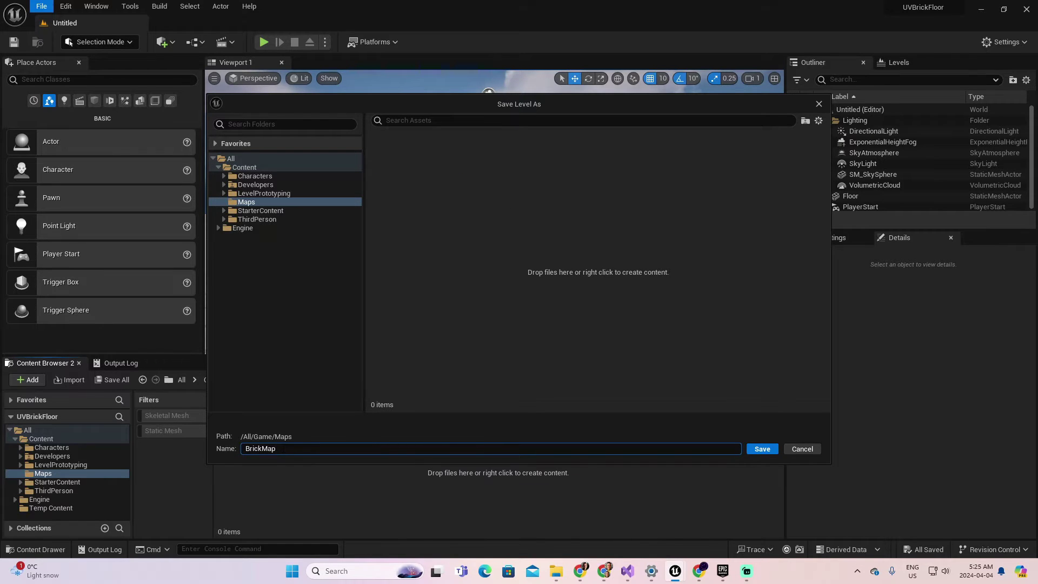
left_click(755, 446)
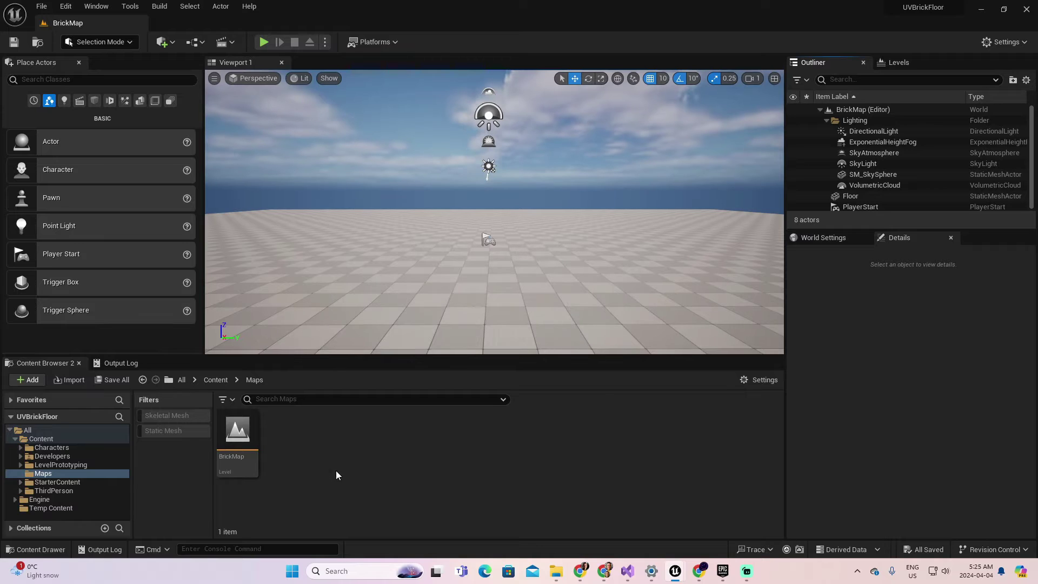
left_click(30, 380)
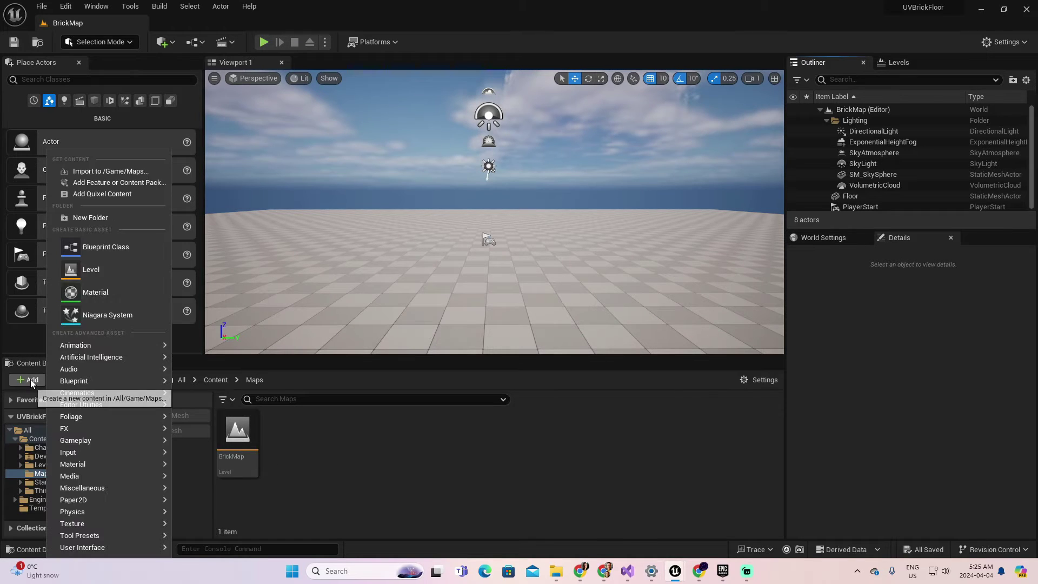
left_click(111, 193)
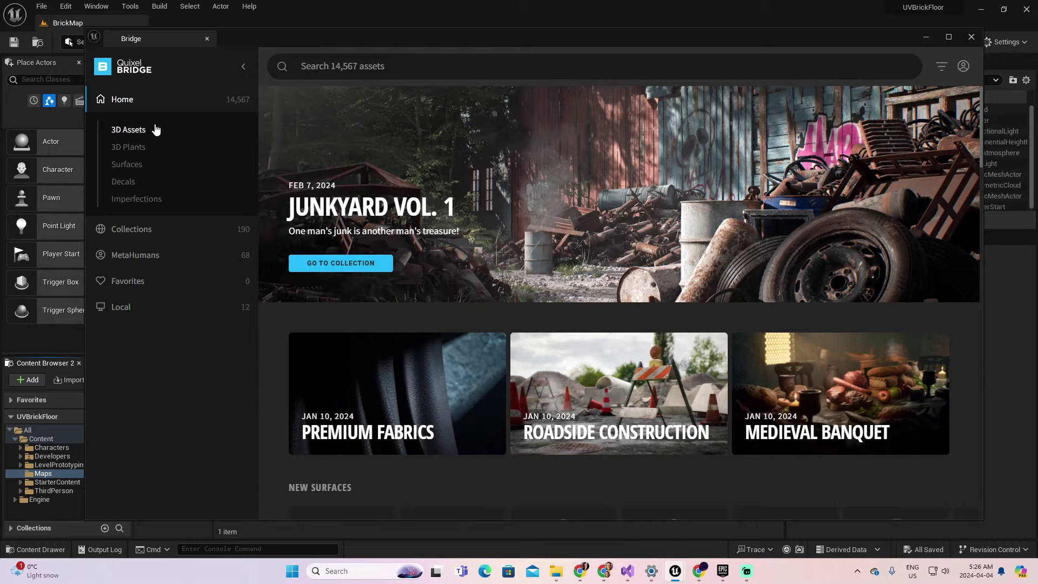
- Search Quixel Surfaces for 'brick', add the Brick Wall surface, and close Bridge
left_click(129, 164)
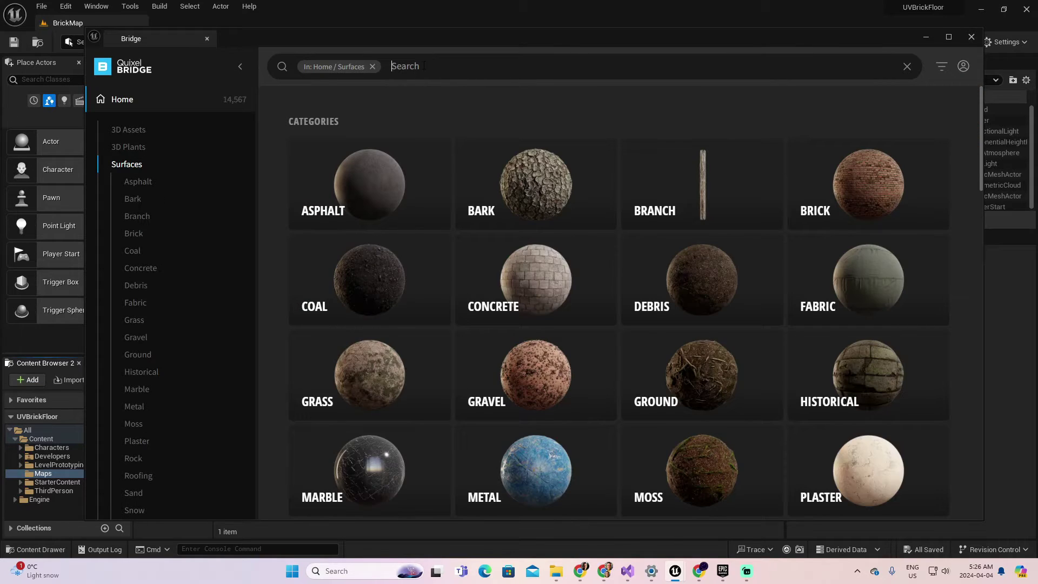
type("brick")
key("Return")
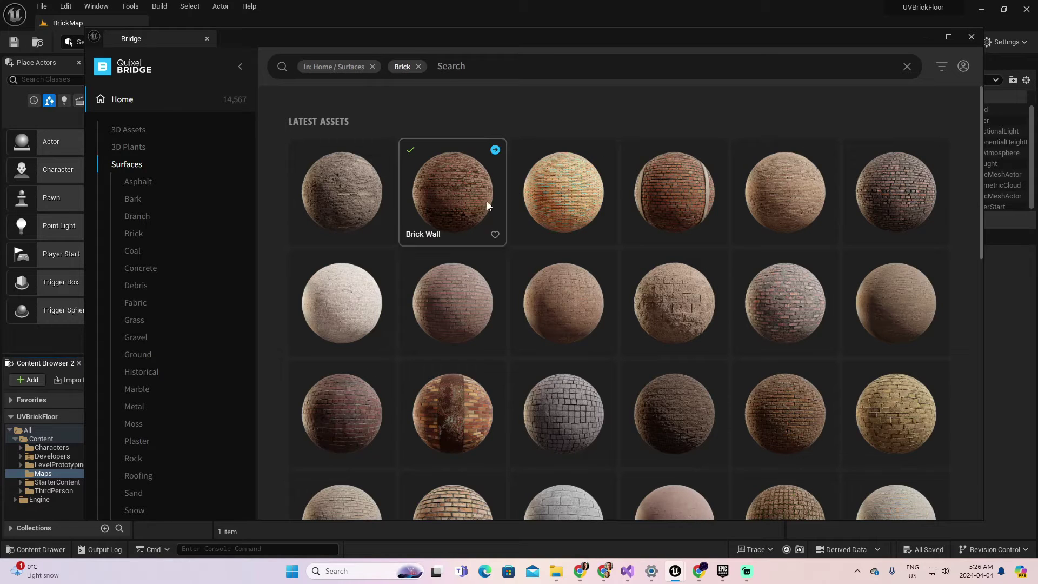
left_click(445, 204)
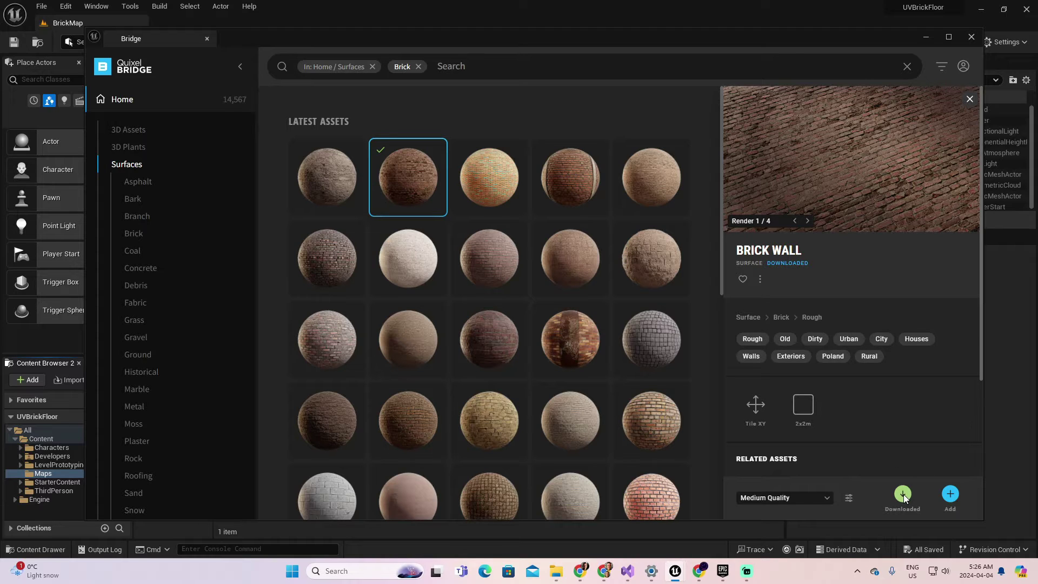
left_click(951, 495)
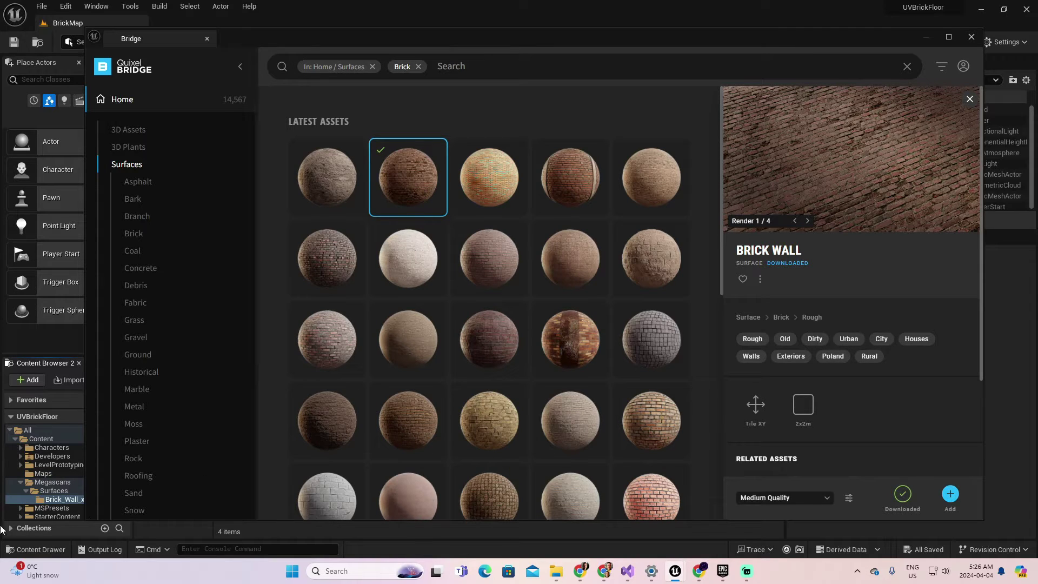
left_click(972, 37)
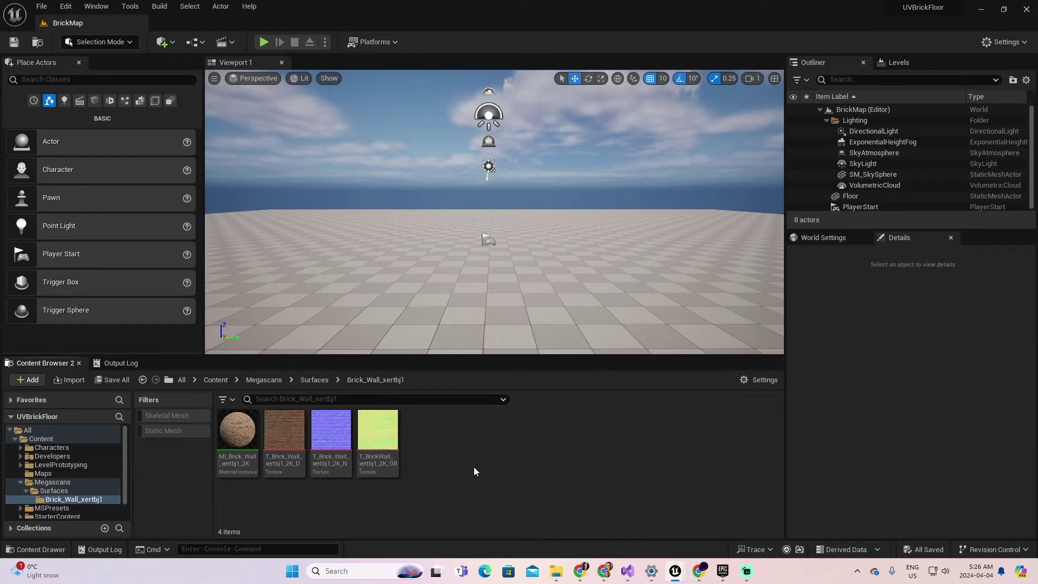
- Create a new folder named Material inside Content
left_click(63, 439)
right_click(631, 449)
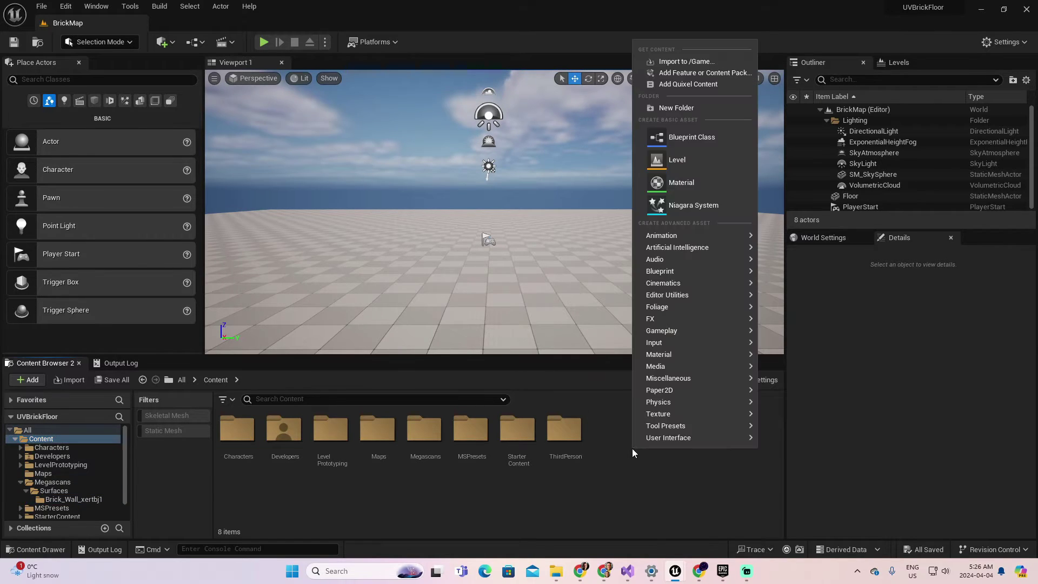
left_click(702, 106)
type("Material")
key("Return")
key("Return")
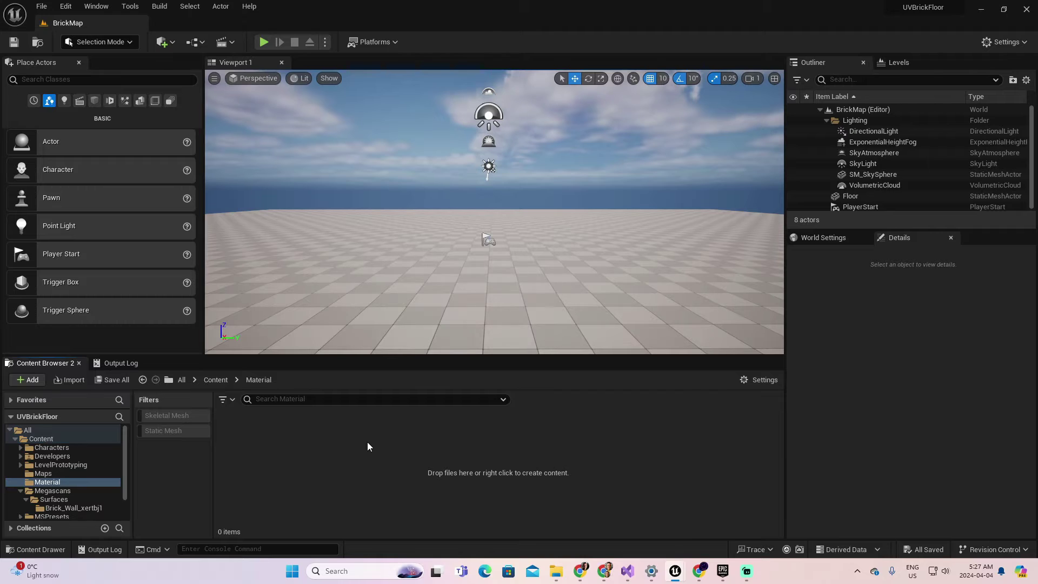
- Create a material named M_Brick, open and dock its editor, then return to BrickMap
right_click(367, 446)
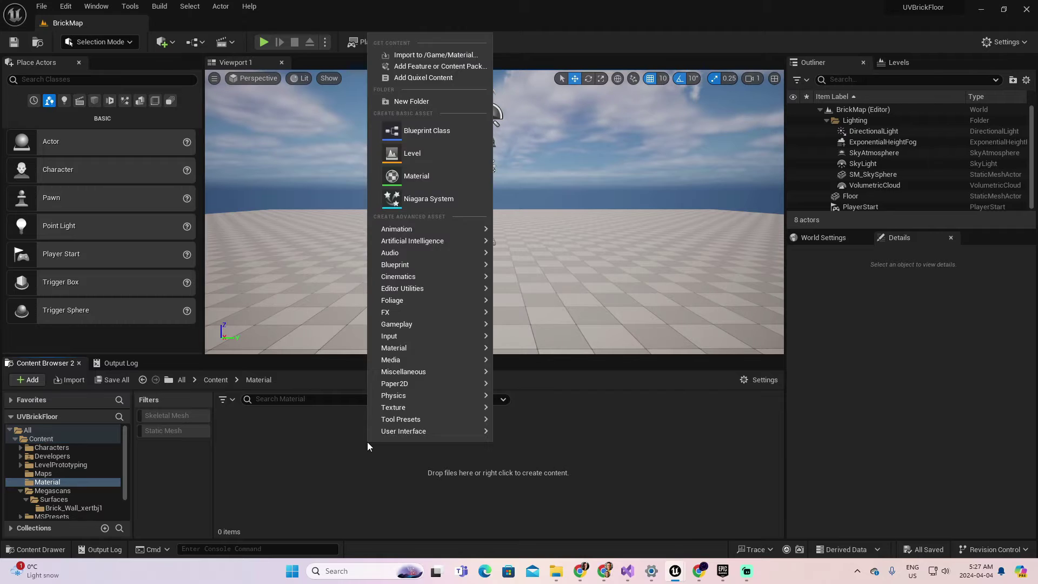
left_click(417, 176)
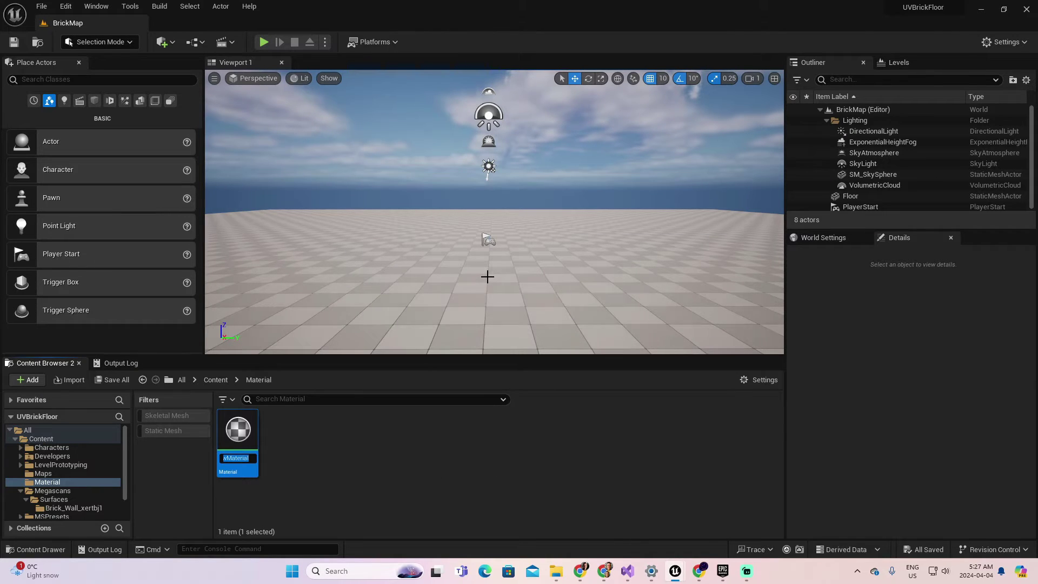
type("M_Br")
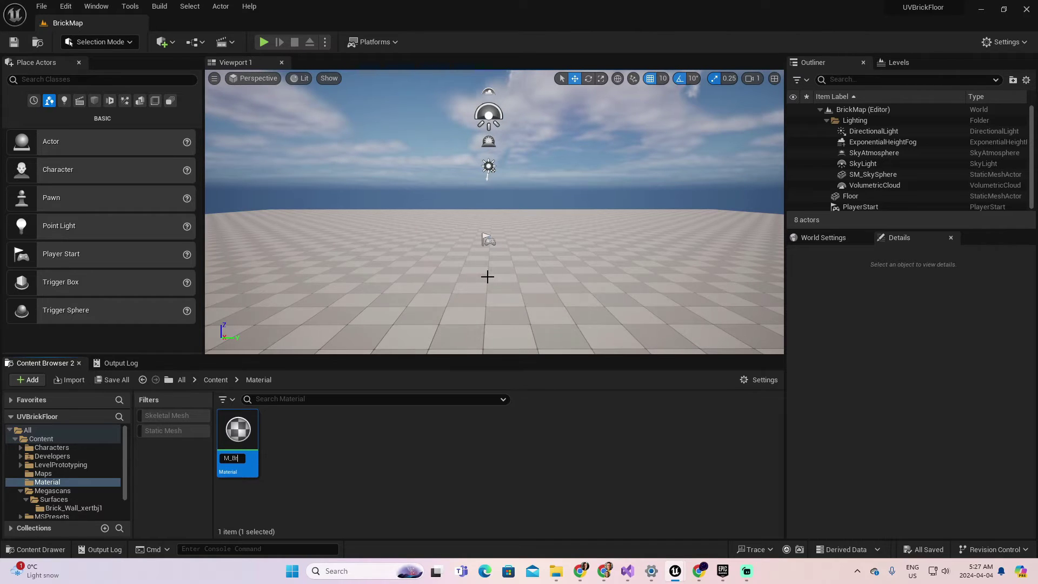
type("ick")
key("Return")
double_click(237, 431)
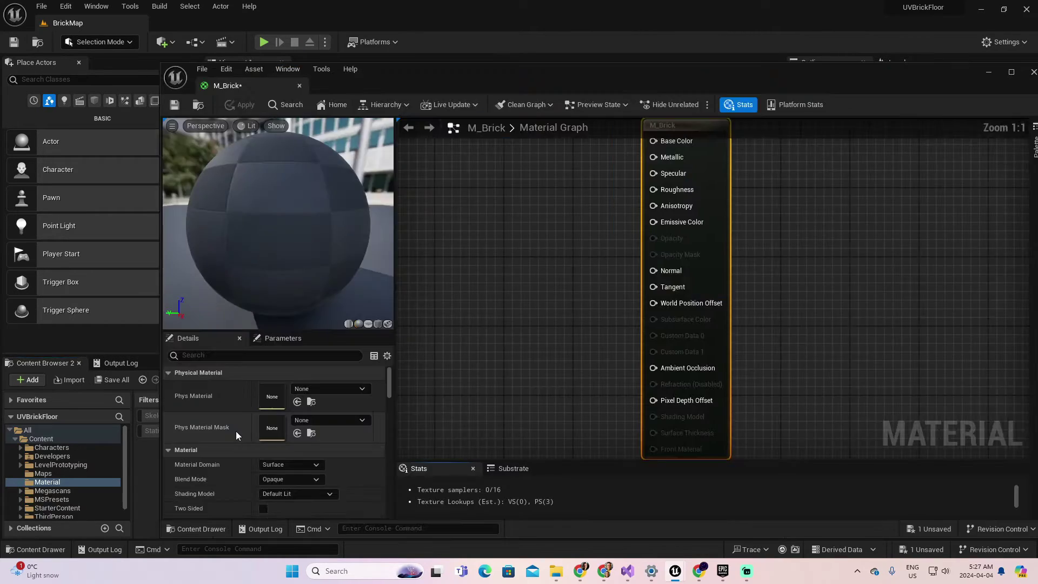
left_click_drag(259, 89, 251, 24)
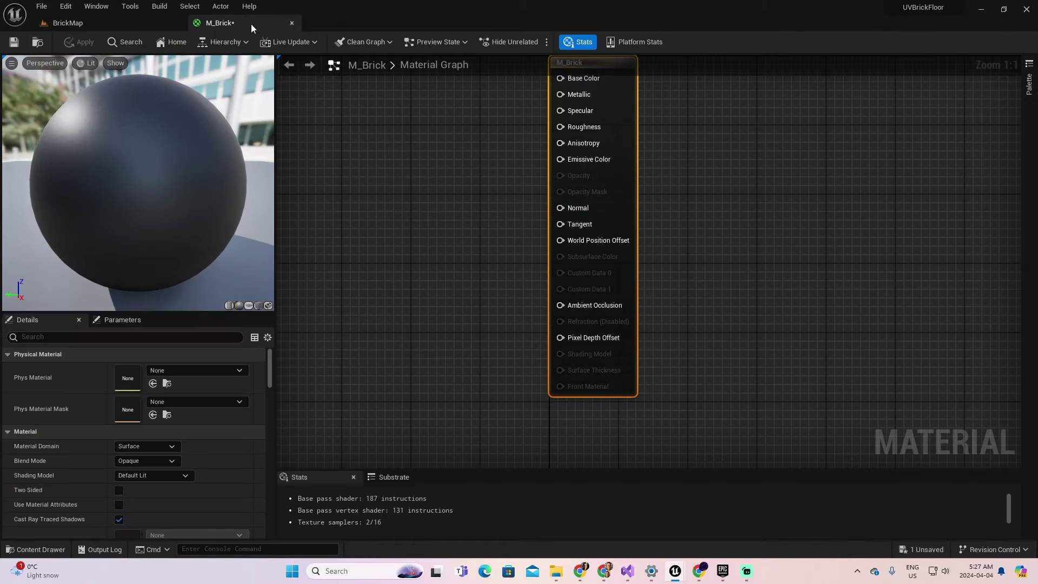
right_click_drag(487, 230, 661, 267)
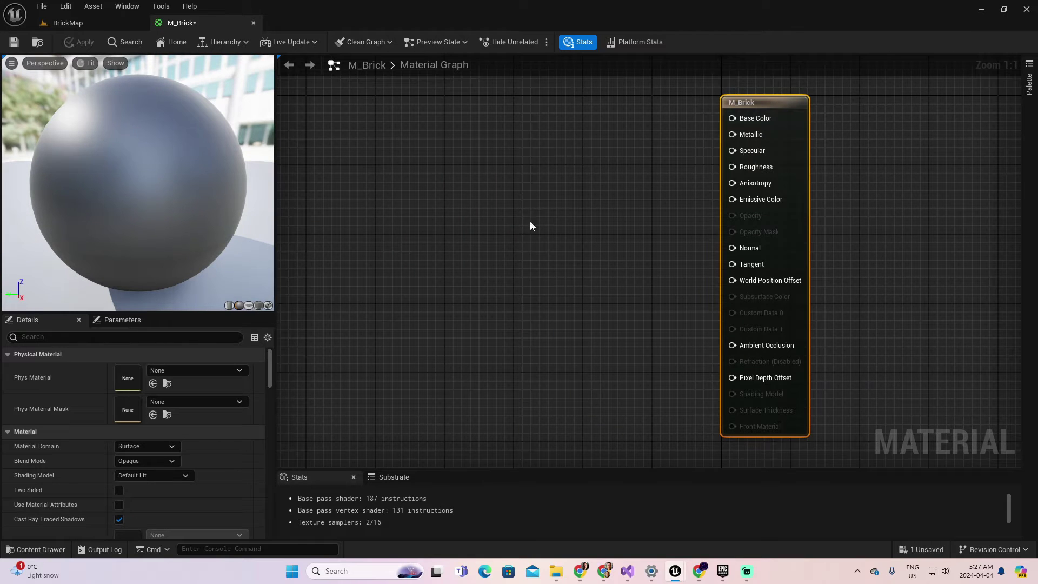
left_click(97, 23)
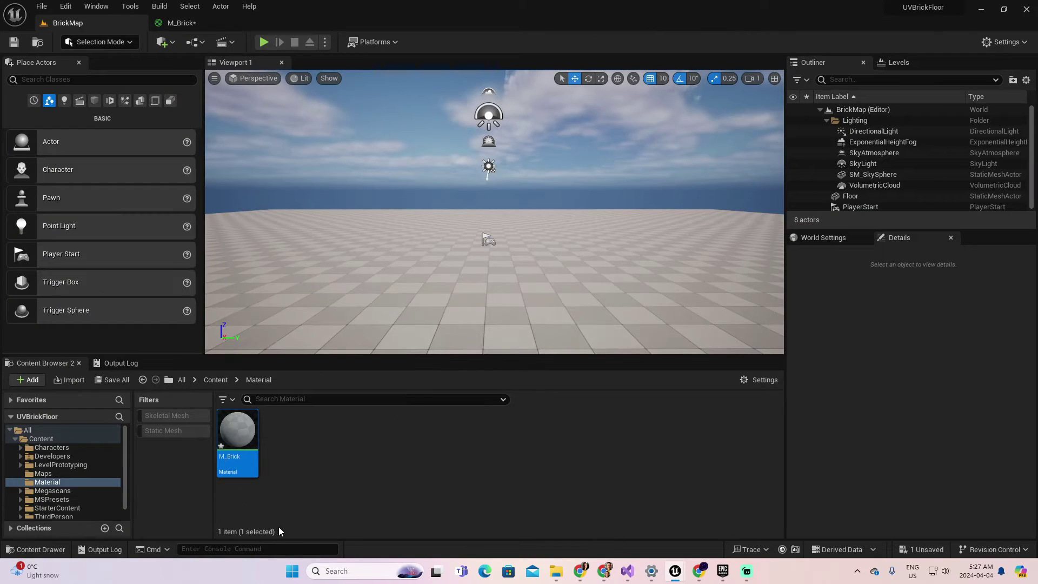
- Browse Megascans > Surfaces > Brick_Wall_xertbj1 and inspect its 2K albedo, normal and ORDp textures
scroll(124, 469, "down", 1)
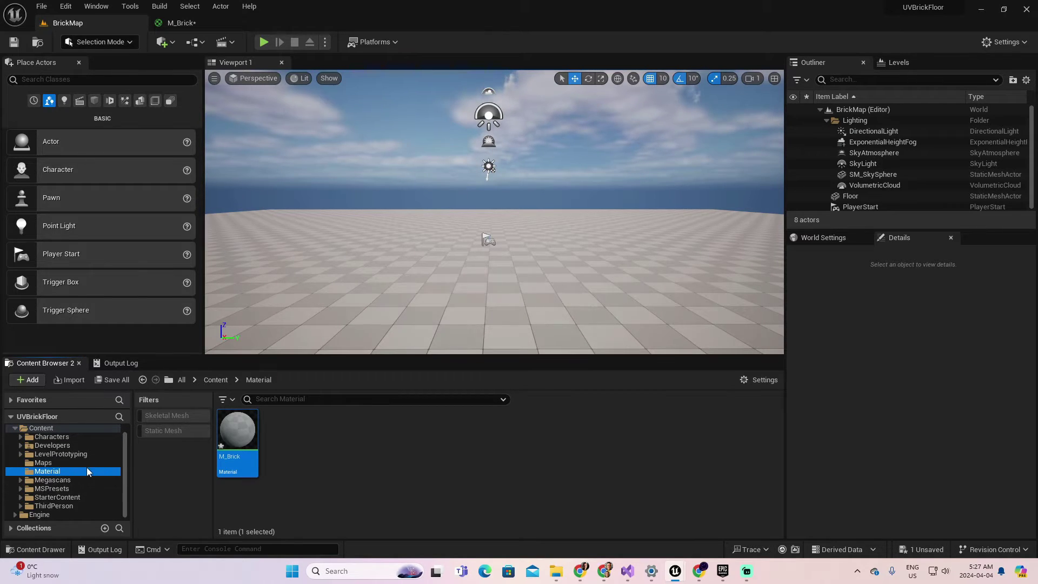
left_click(24, 481)
left_click(21, 481)
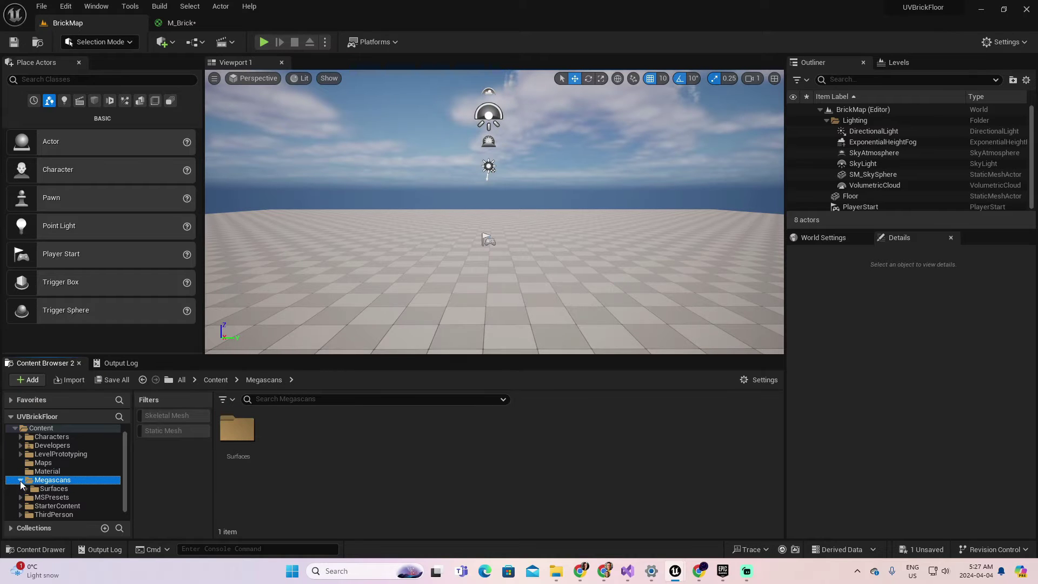
double_click(49, 489)
left_click(51, 497)
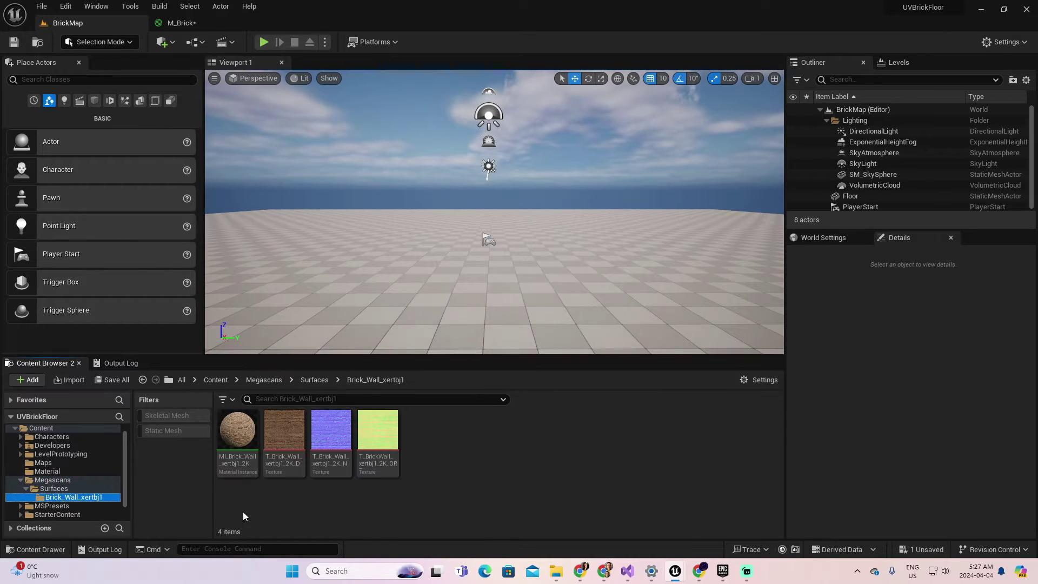
left_click(284, 433)
mouse_move(401, 475)
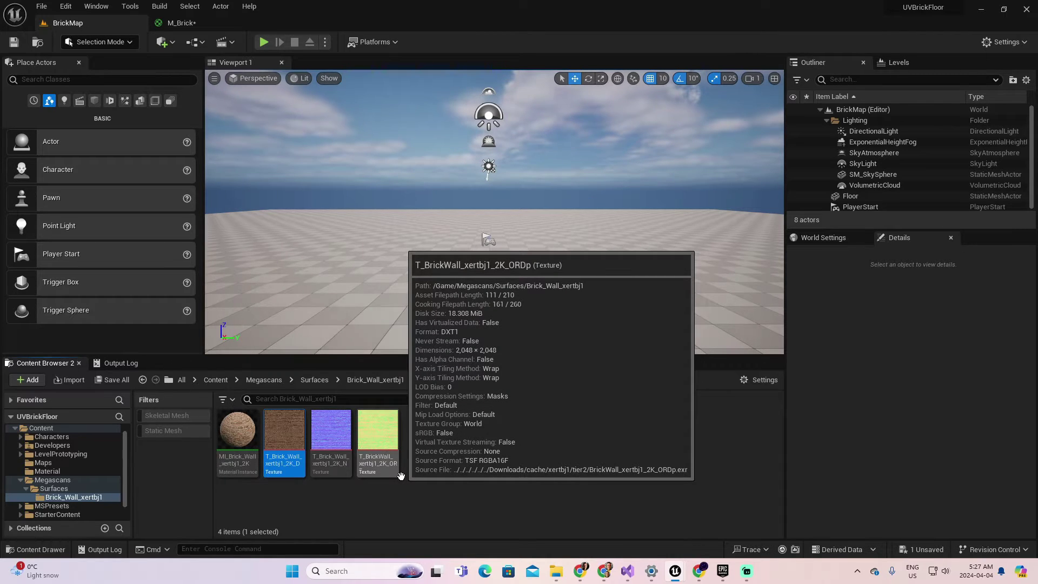
mouse_move(343, 449)
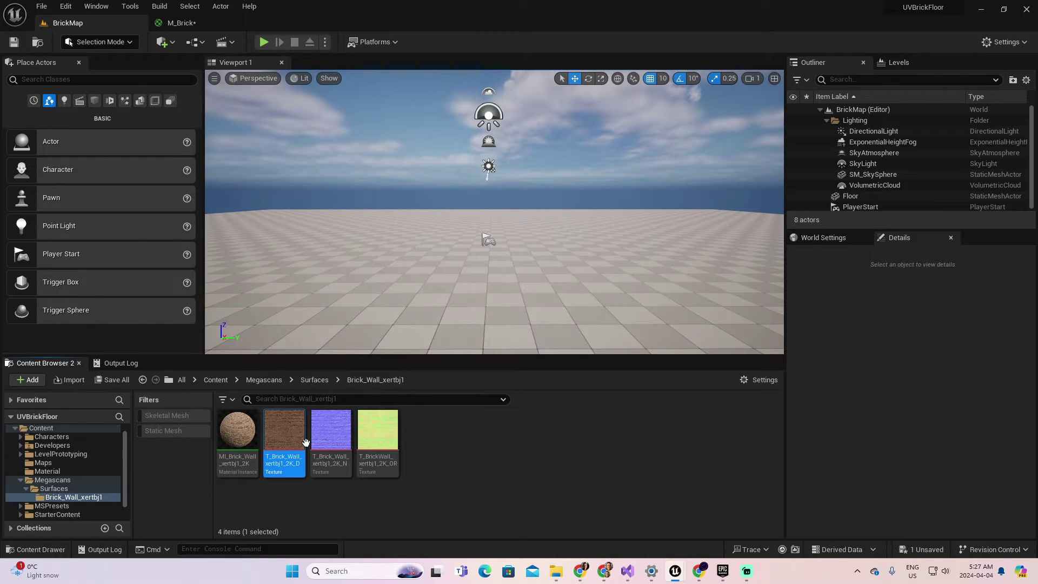
mouse_move(295, 440)
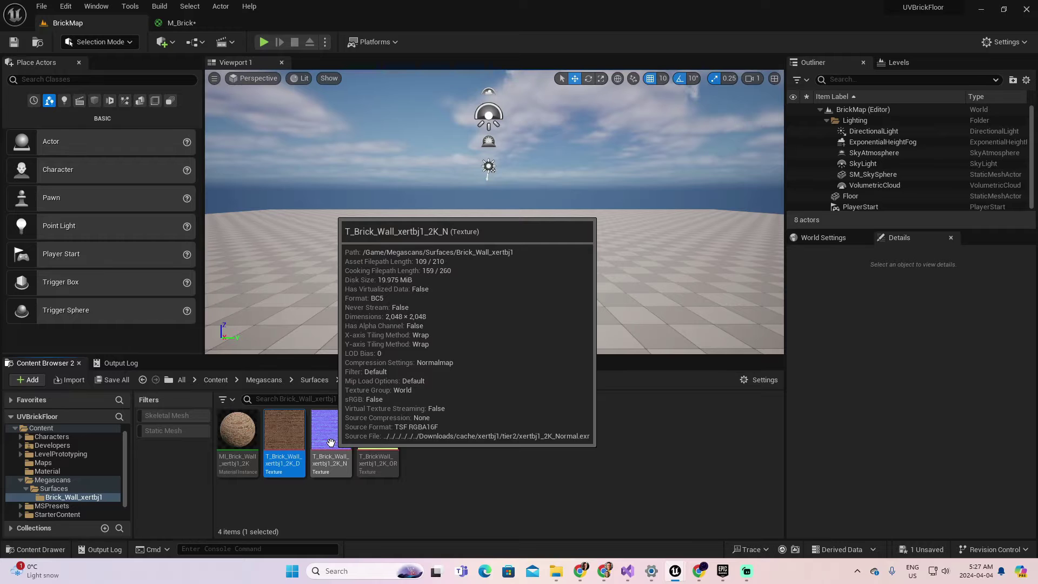
mouse_move(379, 440)
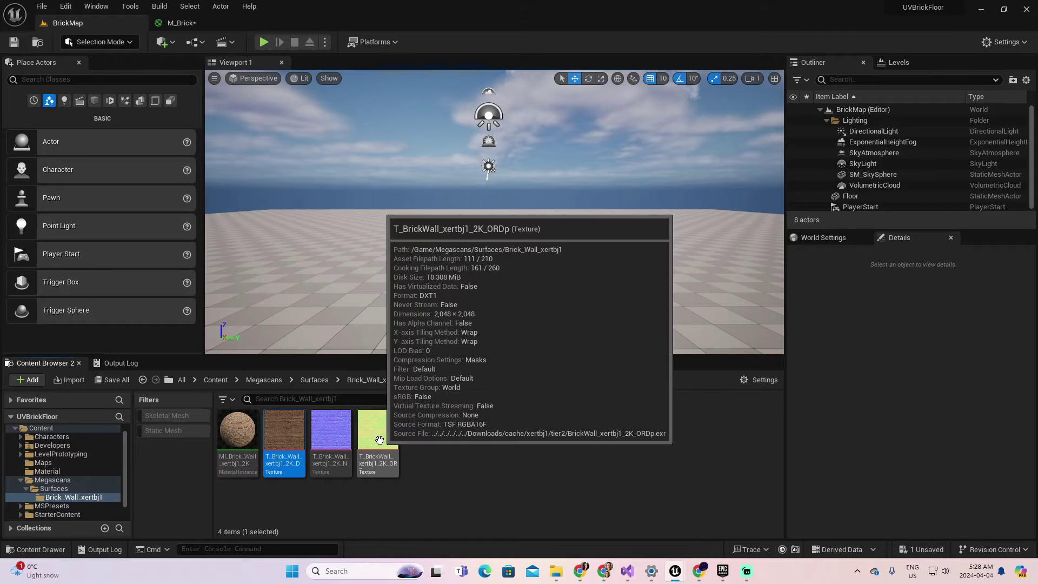
mouse_move(287, 422)
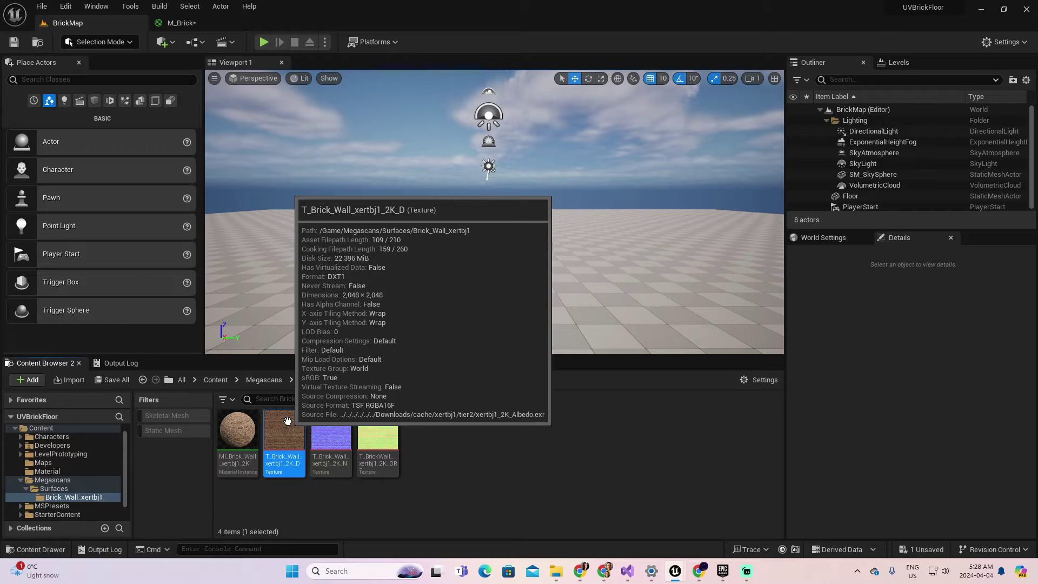
- Add the T_Brick_Wall_xertbj1_2K_D texture to M_Brick and wire its RGB into Base Color
left_click_drag(280, 394, 525, 210)
left_click_drag(593, 218, 562, 135)
right_click_drag(489, 408, 505, 390)
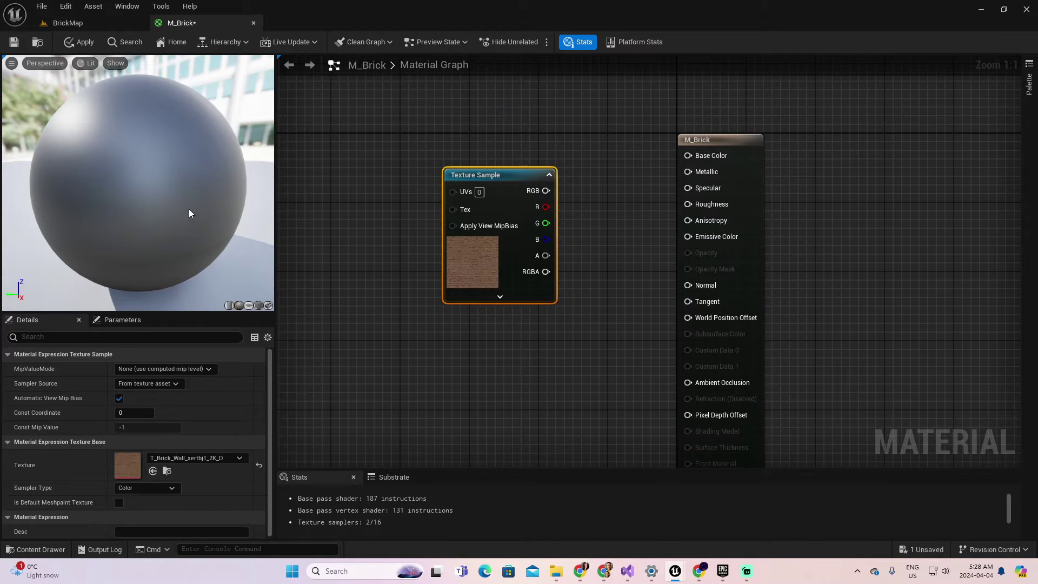
left_click_drag(547, 191, 686, 154)
left_click_drag(523, 194, 550, 177)
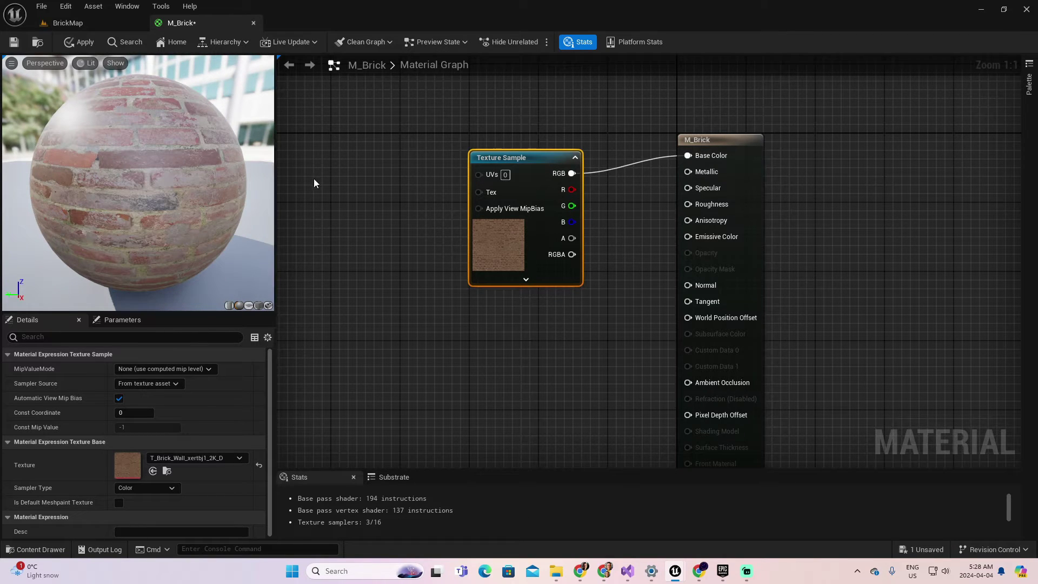
- Apply and save M_Brick, then go back to the BrickMap level
left_click(81, 42)
left_click(15, 43)
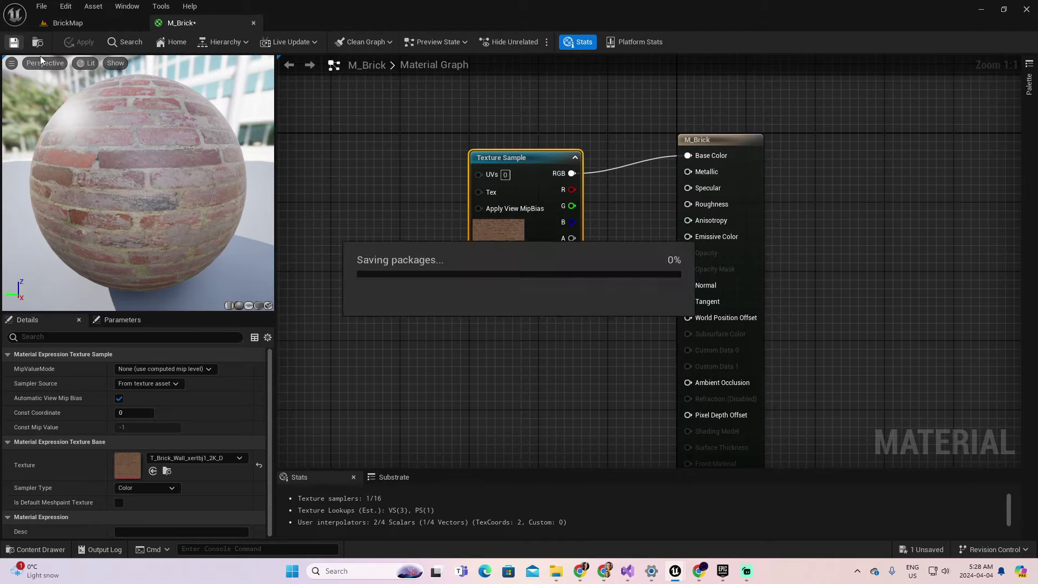
left_click(114, 17)
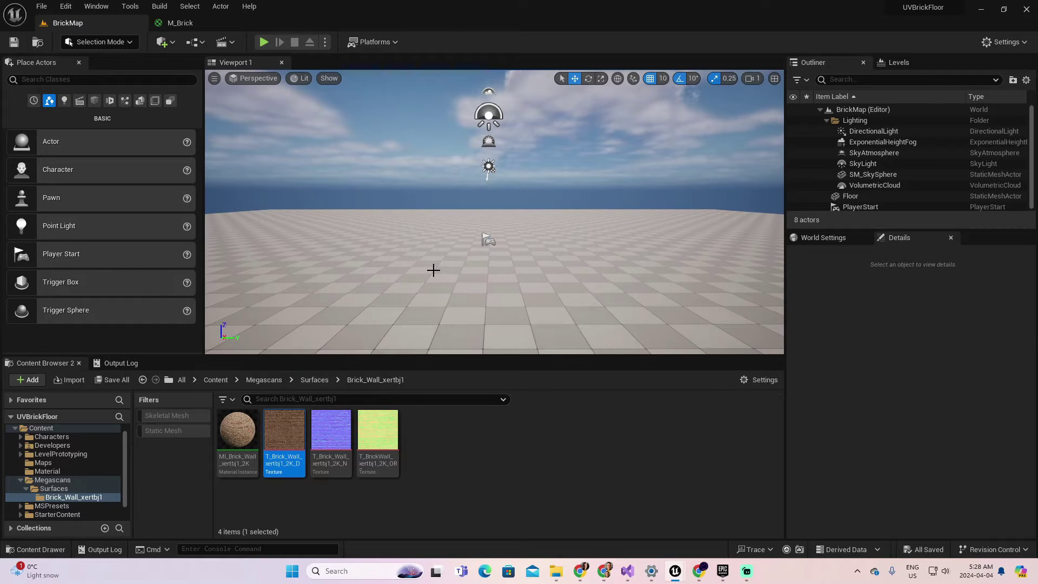
- Create a material instance of M_Brick in the Material folder named MI_Brick
scroll(123, 457, "up", 1)
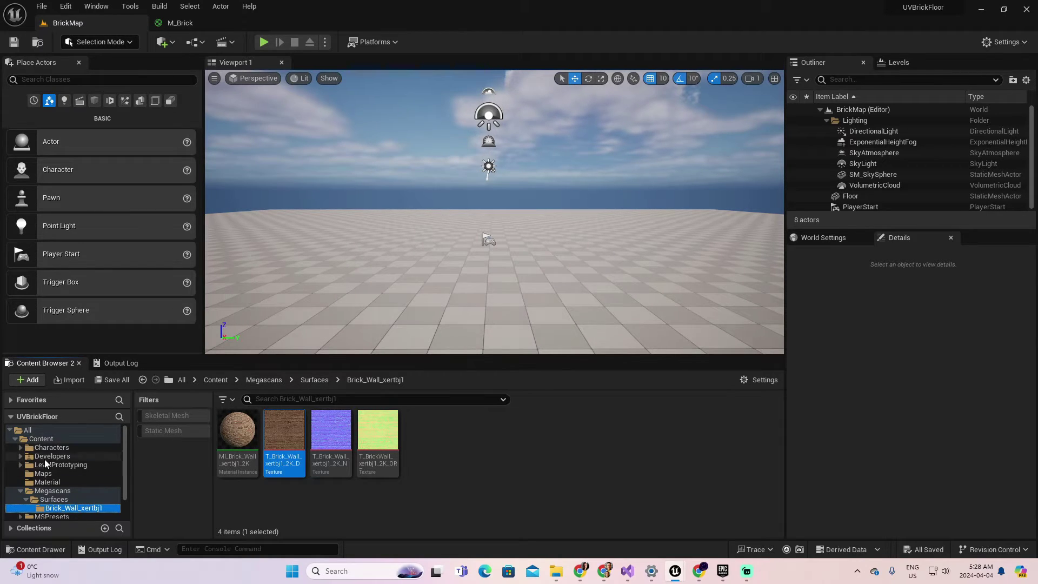
left_click(50, 481)
left_click_drag(237, 430, 490, 254)
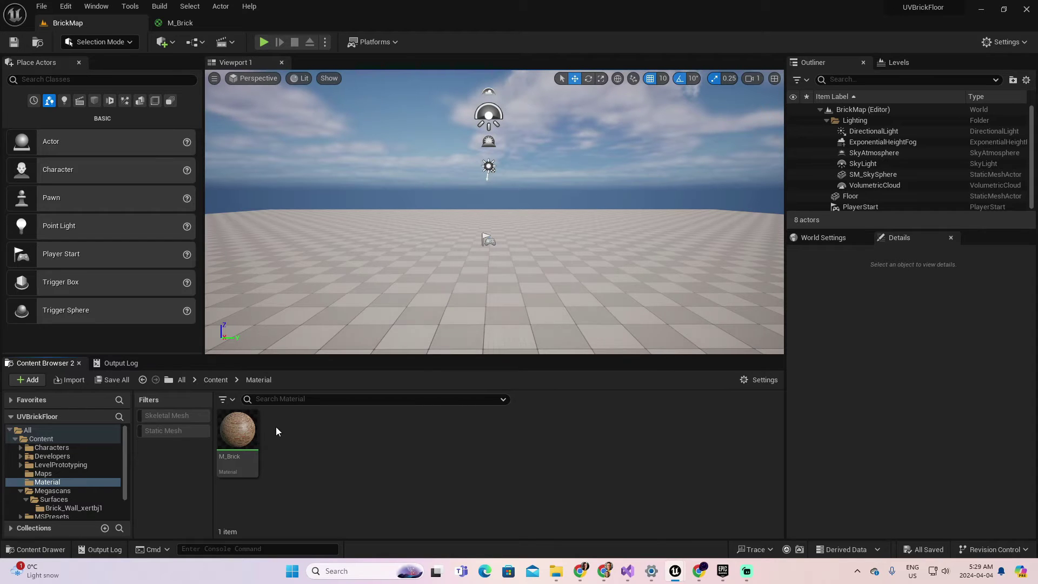
right_click(250, 420)
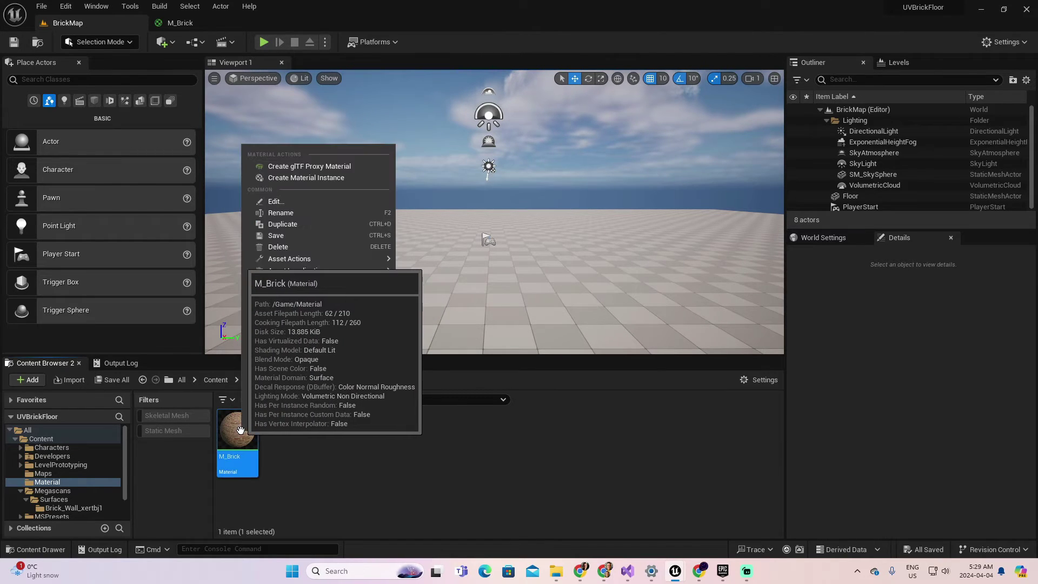
left_click(315, 178)
key("End")
key("BackSpace")
key("BackSpace")
key("BackSpace")
key("BackSpace")
key("BackSpace")
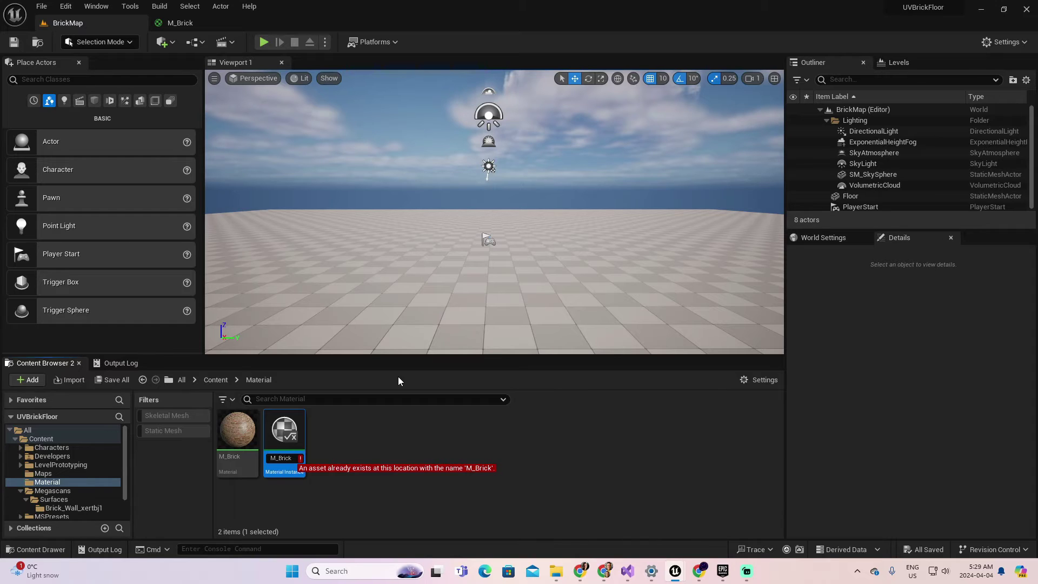
type("I")
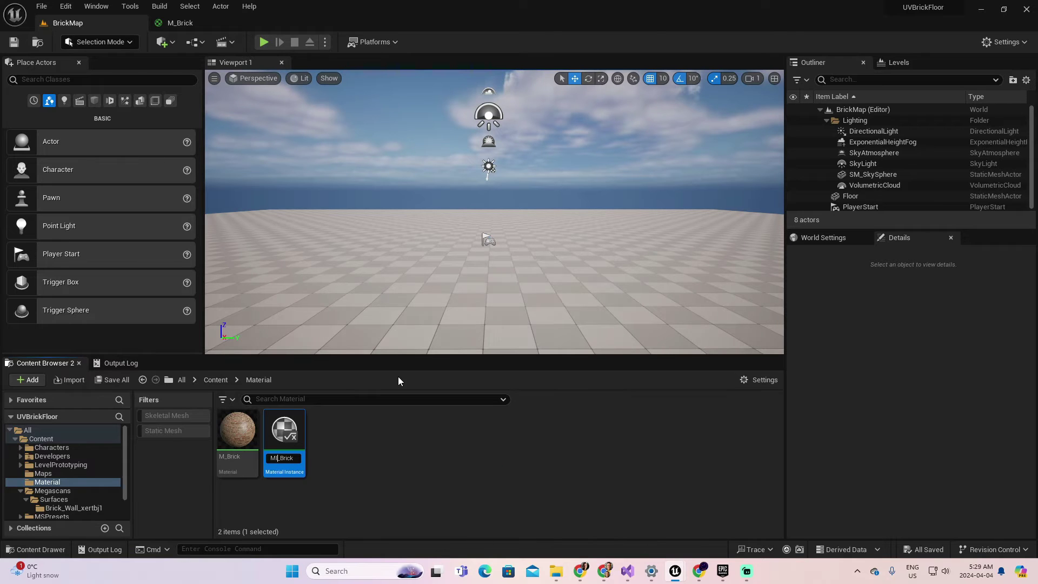
key("Return")
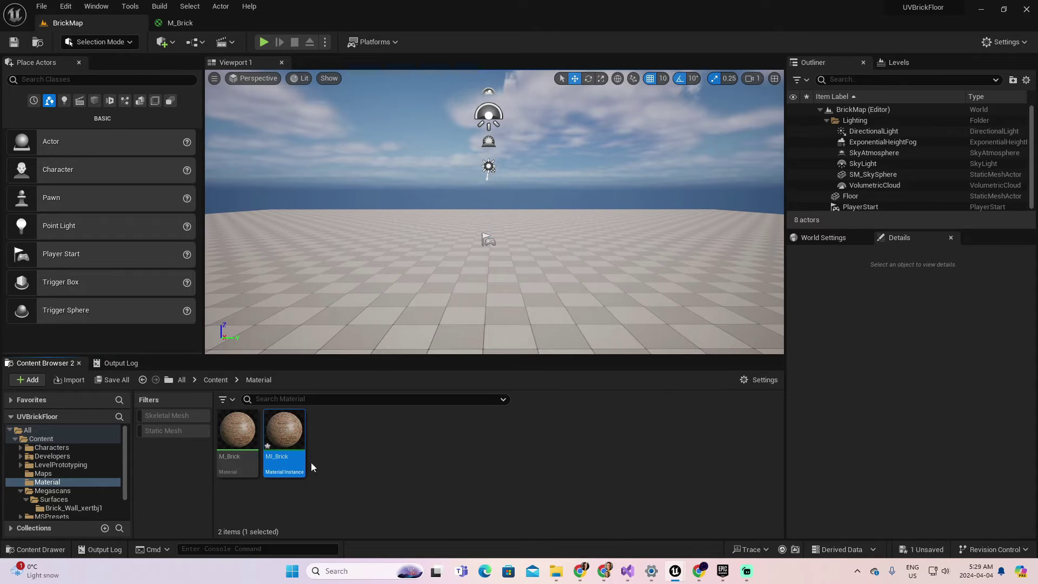
- Open and save MI_Brick, then return to the BrickMap level
double_click(285, 438)
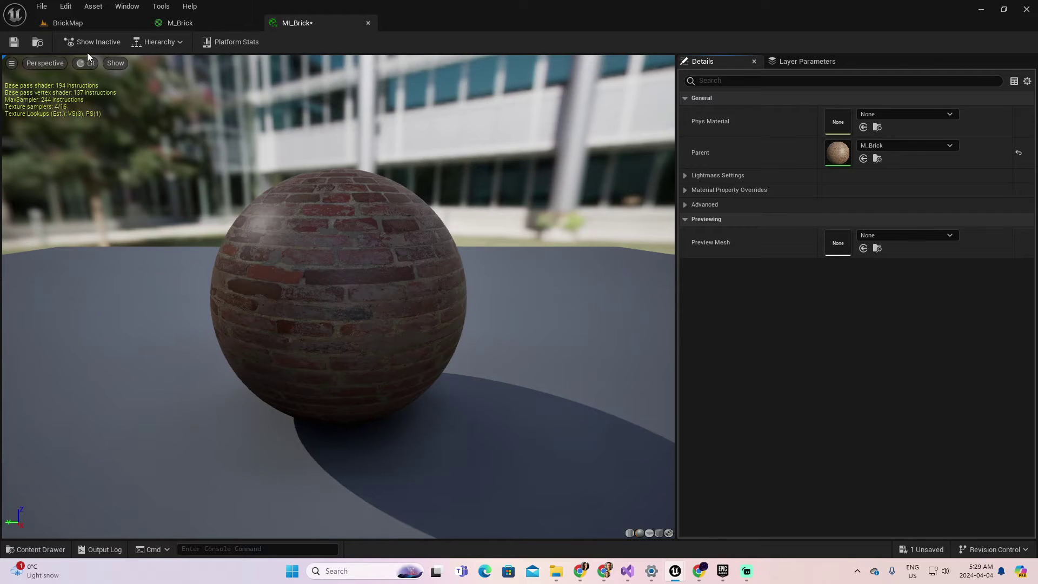
left_click(13, 42)
left_click(101, 24)
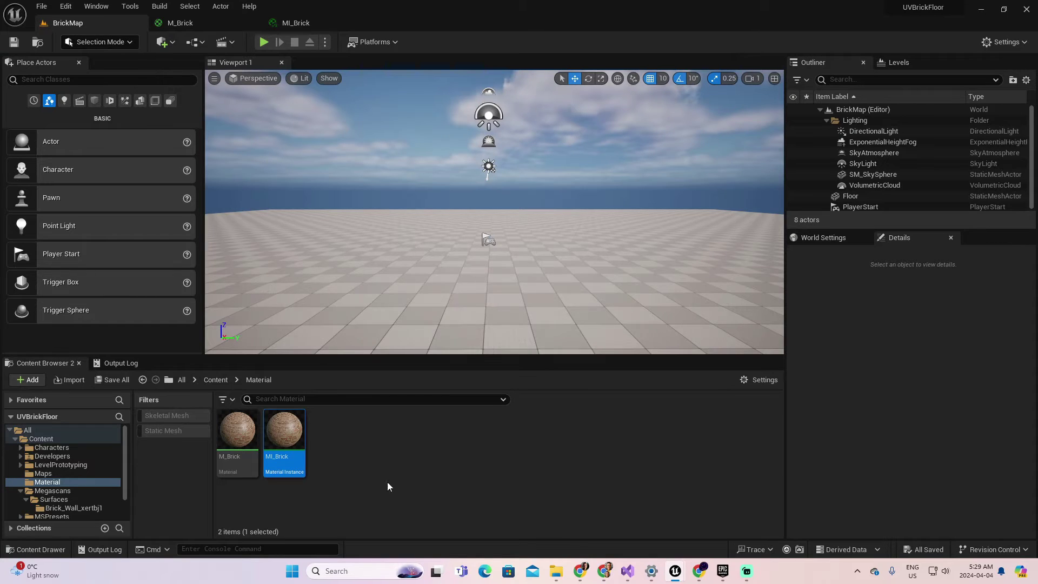
- Select the Floor and drop MI_Brick onto its Element 0 material slot
left_click(621, 297)
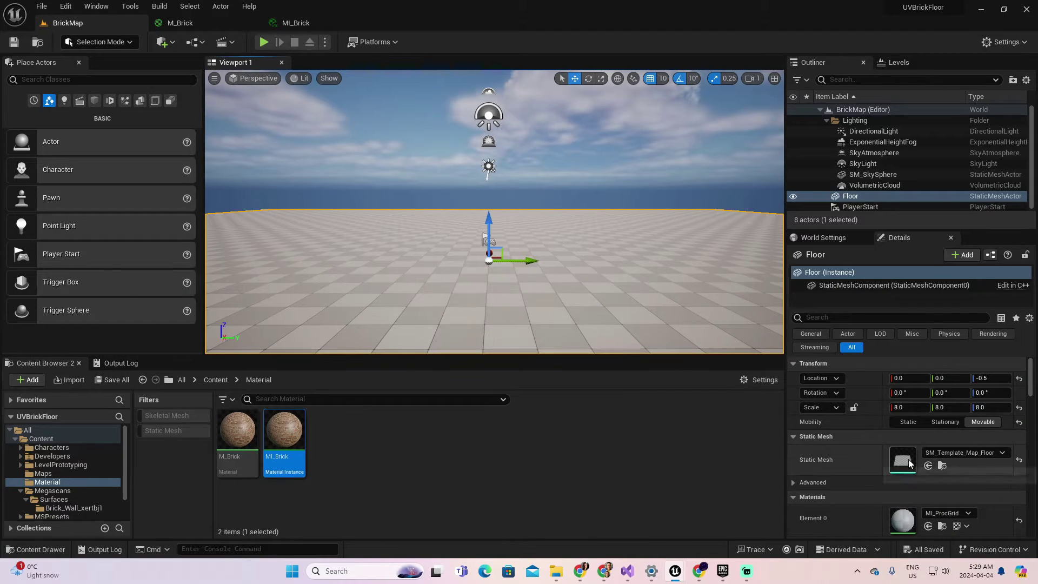
scroll(887, 490, "down", 1)
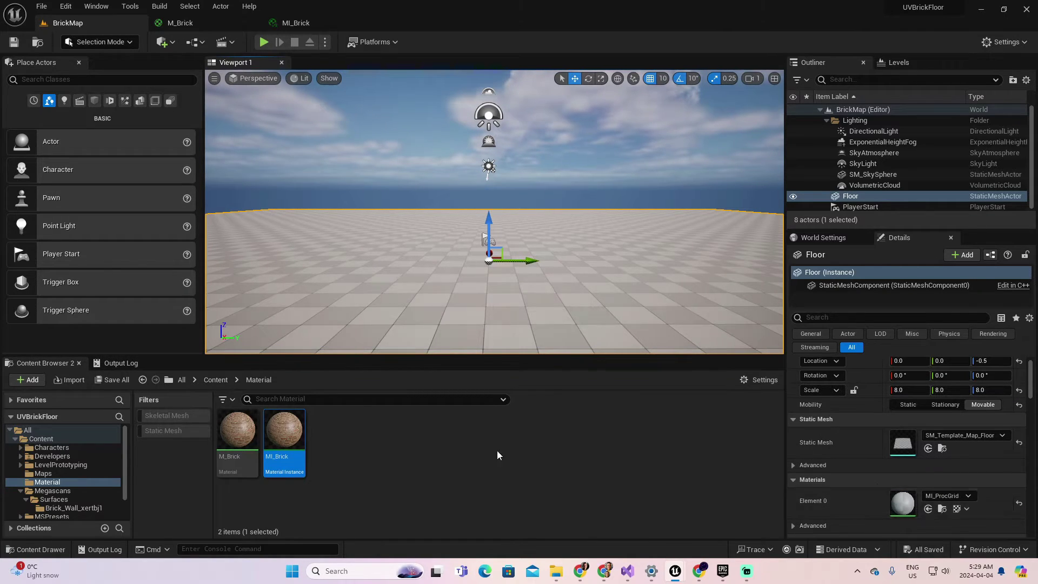
left_click_drag(284, 432, 456, 297)
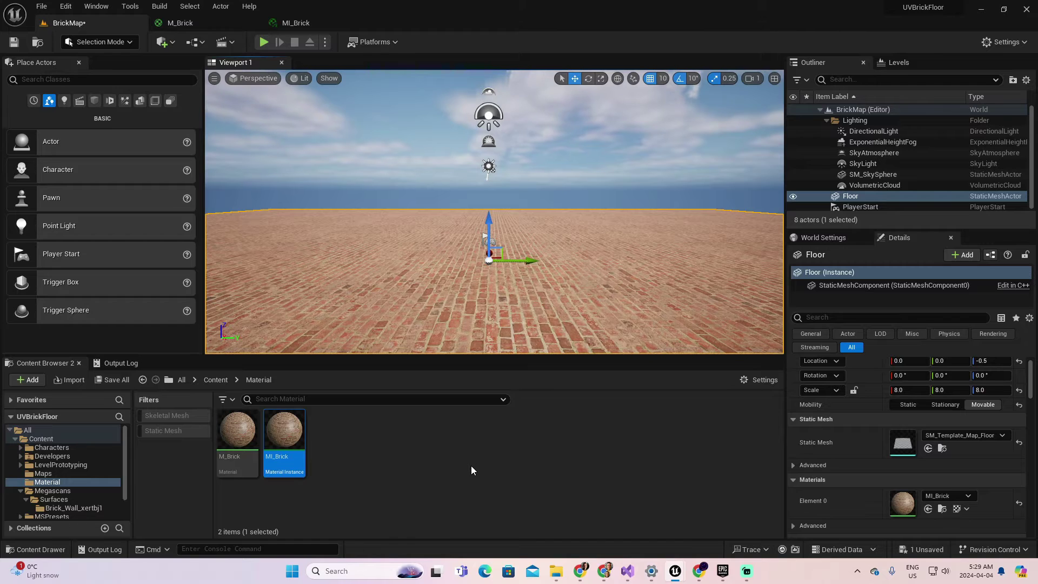
- Add a TextureCoordinate node in M_Brick and wire it into the Texture Sample's UVs
left_click(297, 24)
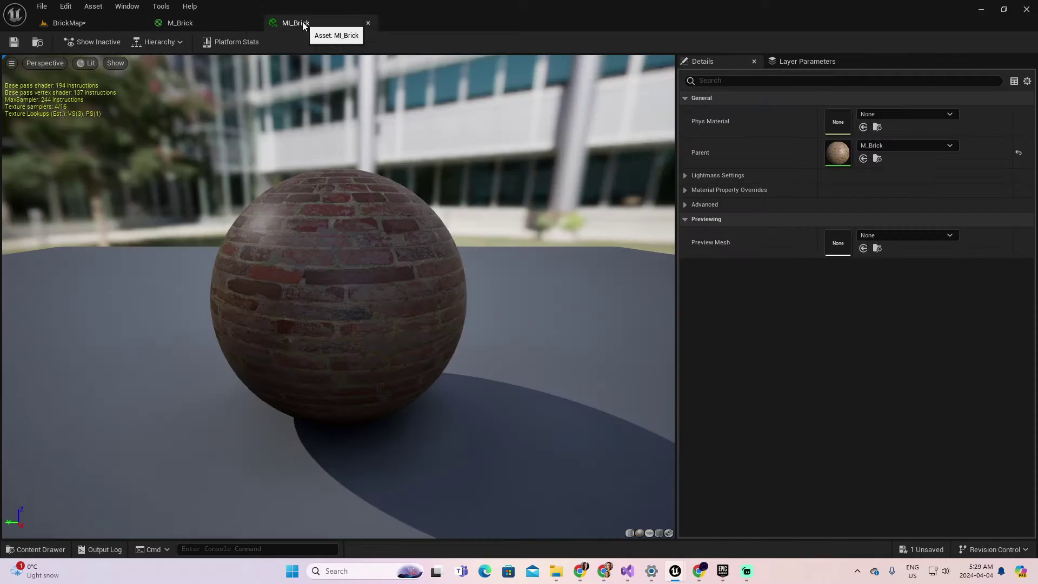
left_click(193, 22)
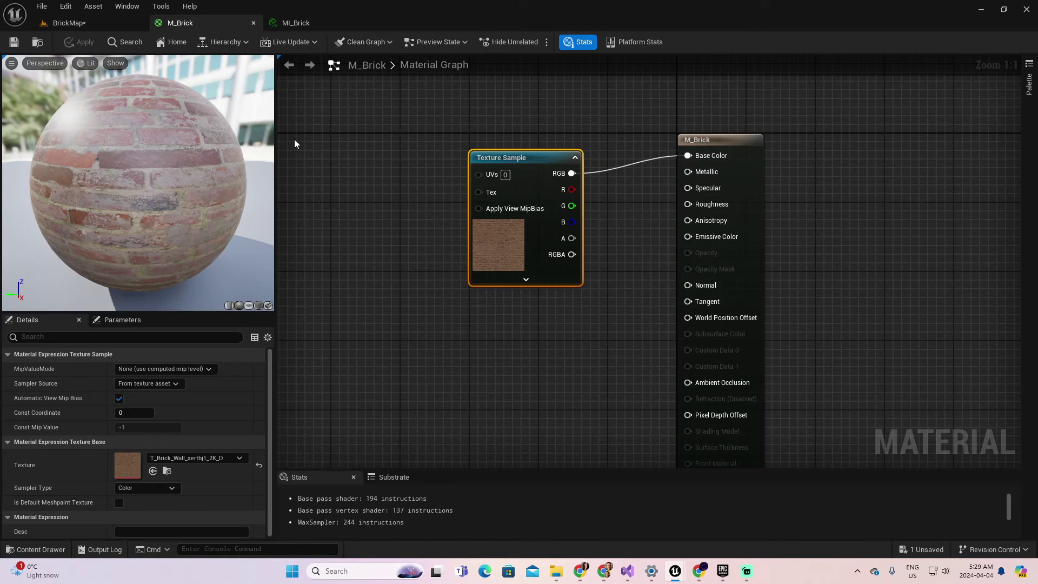
scroll(670, 389, "down", 1)
right_click_drag(680, 384, 679, 401)
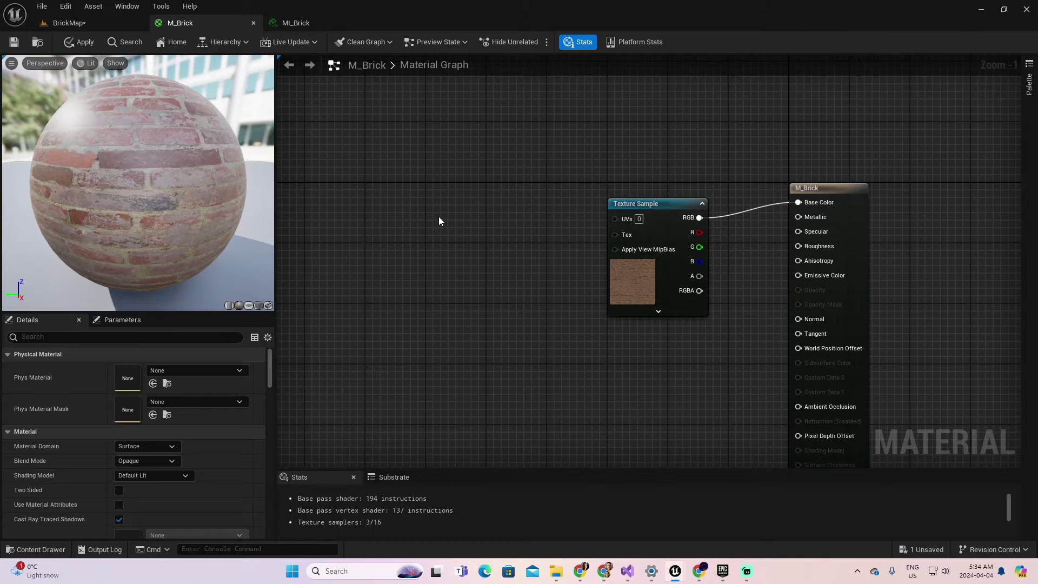
right_click_drag(439, 219, 473, 211)
right_click(470, 219)
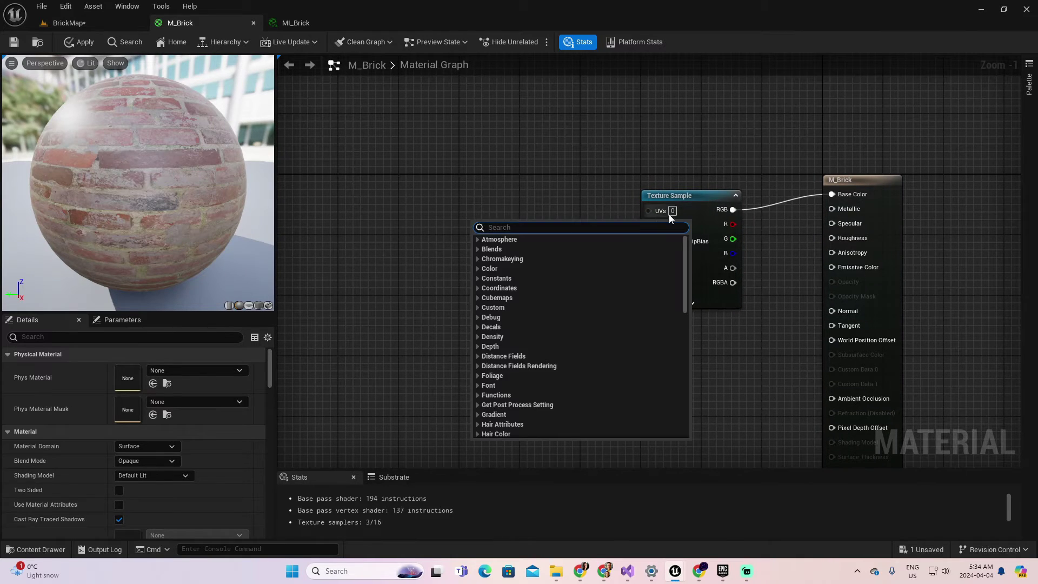
type("texco")
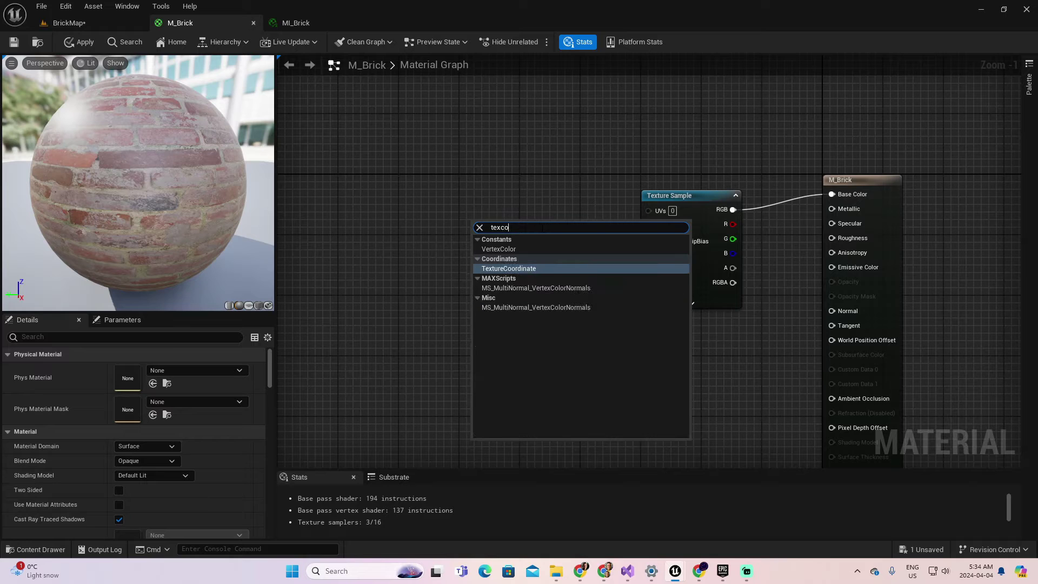
left_click(516, 267)
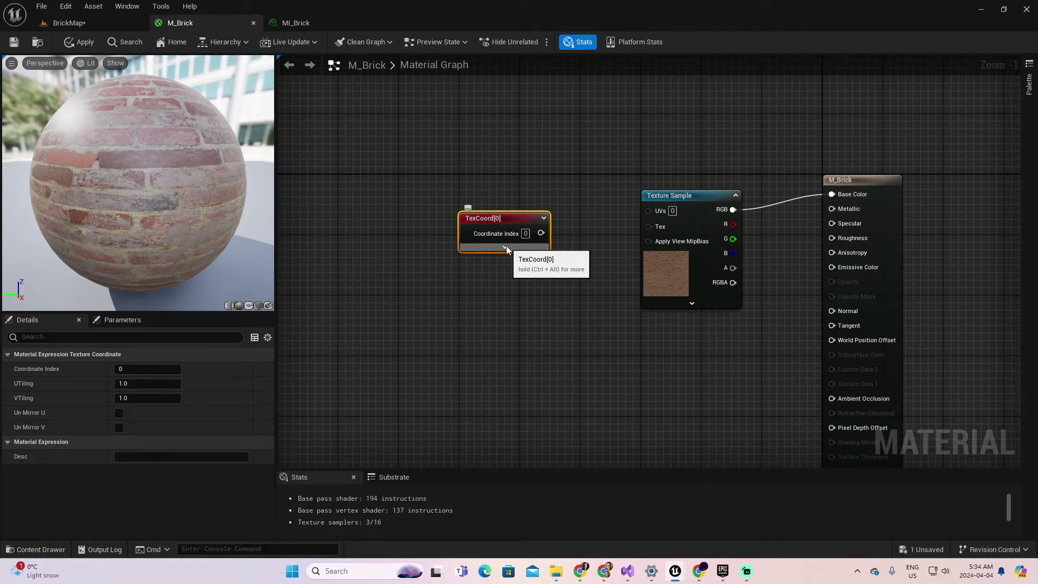
left_click(505, 247)
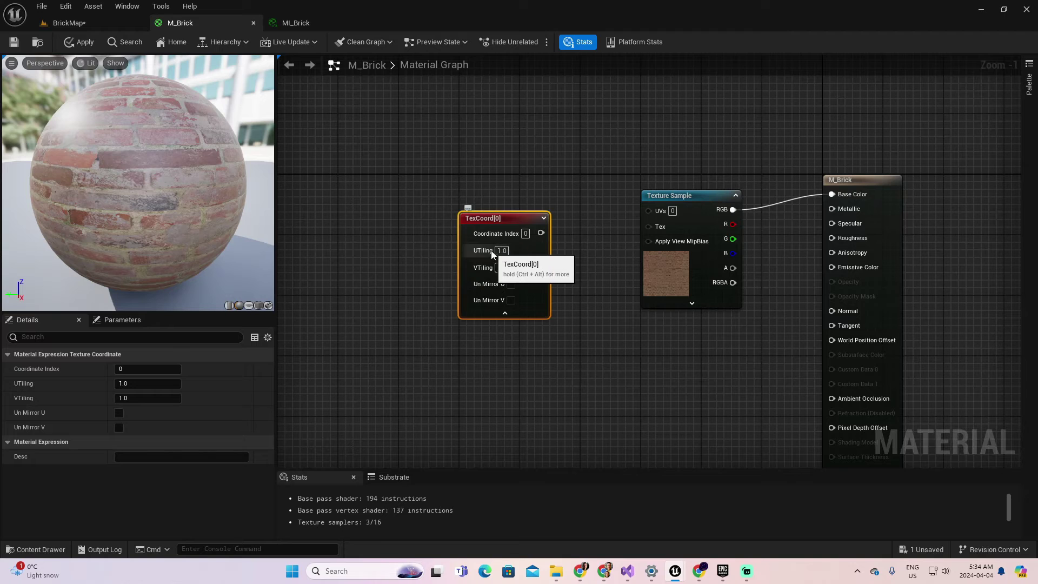
left_click_drag(540, 233, 650, 210)
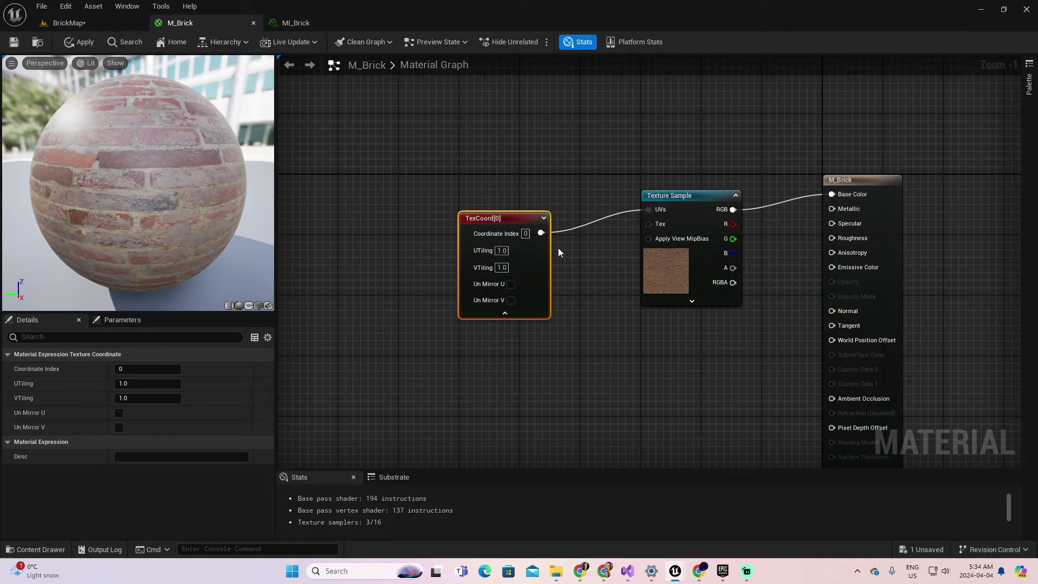
- Try UTiling 5 and VTiling 0.5, then reset both tiling values to 1
left_click(499, 251)
type("5")
key("Tab")
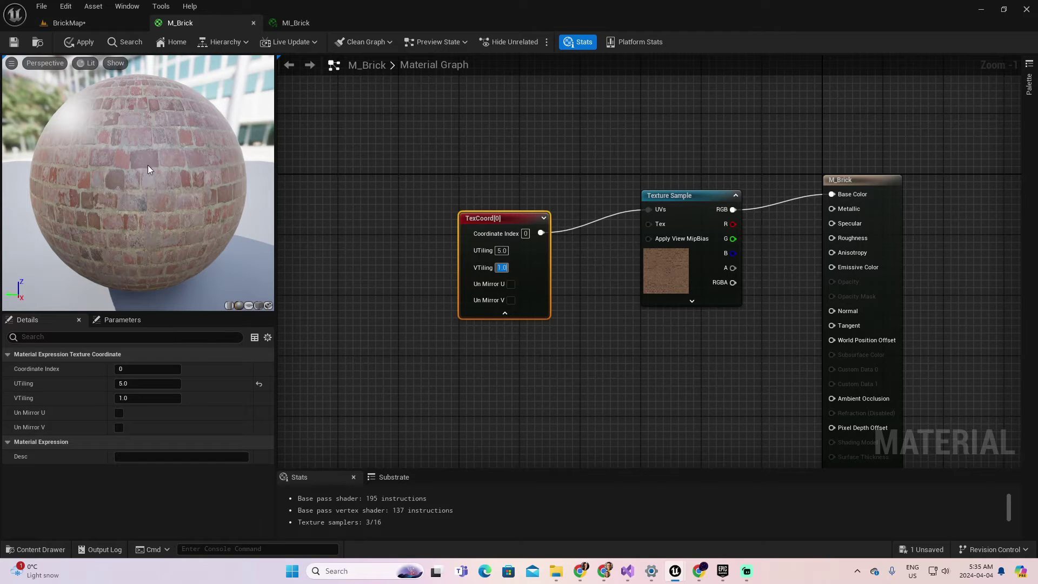
type(".5")
key("Tab")
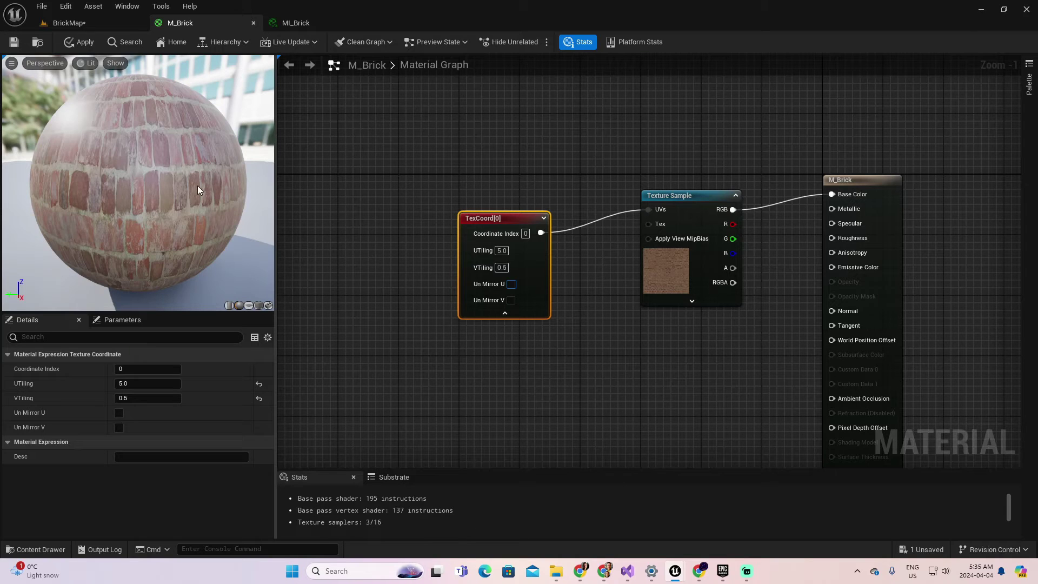
left_click(503, 250)
type("1")
key("Tab")
type("1")
key("Tab")
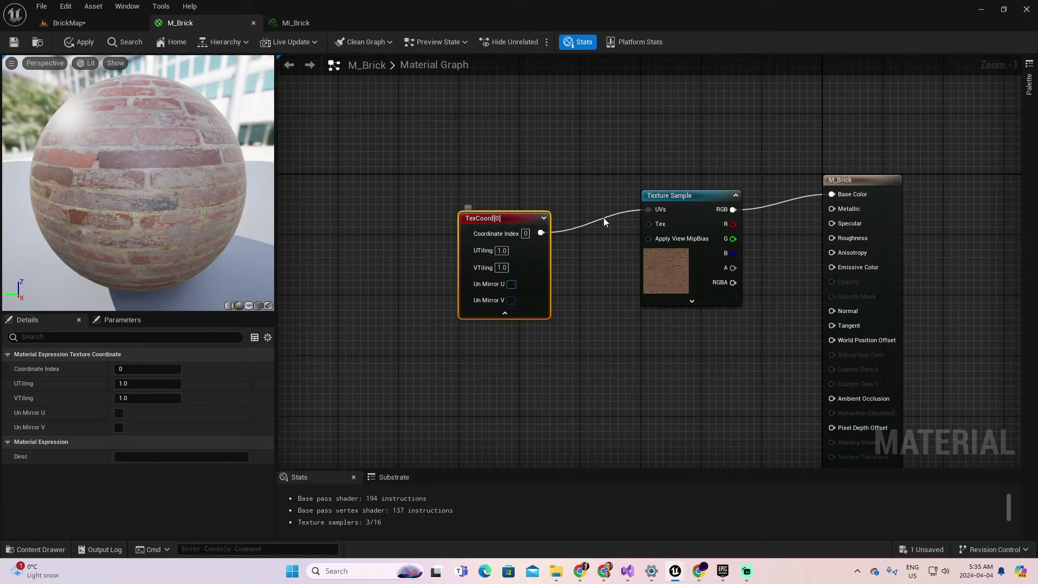
- Unhook TexCoord from the UVs, move it down, and place a Constant4Vector node above
left_click(645, 212, "alt")
left_click_drag(506, 222, 394, 318)
scroll(535, 287, "down", 3)
scroll(534, 286, "up", 2)
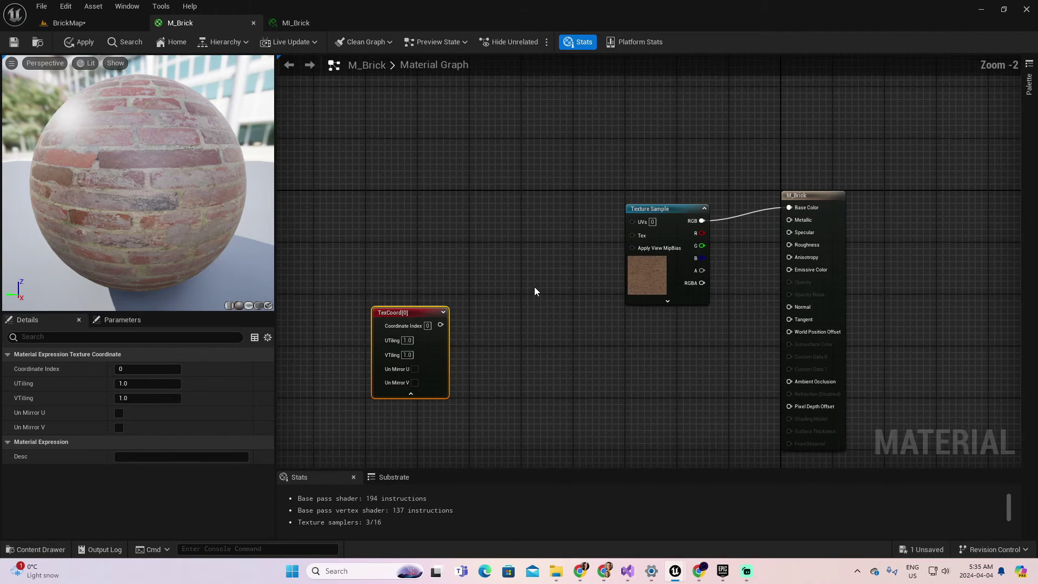
right_click_drag(533, 324, 637, 312)
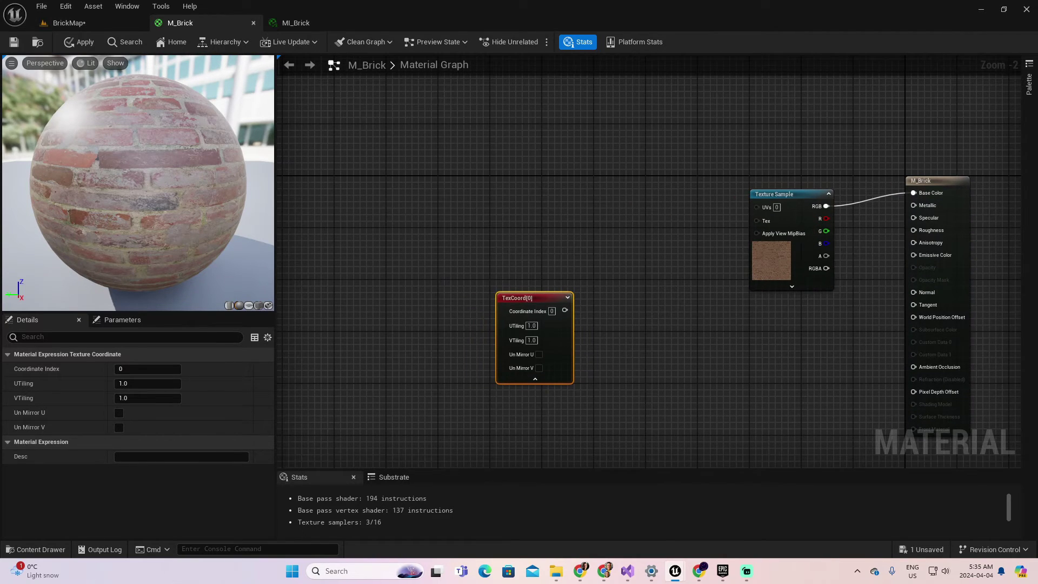
right_click_drag(493, 280, 490, 314)
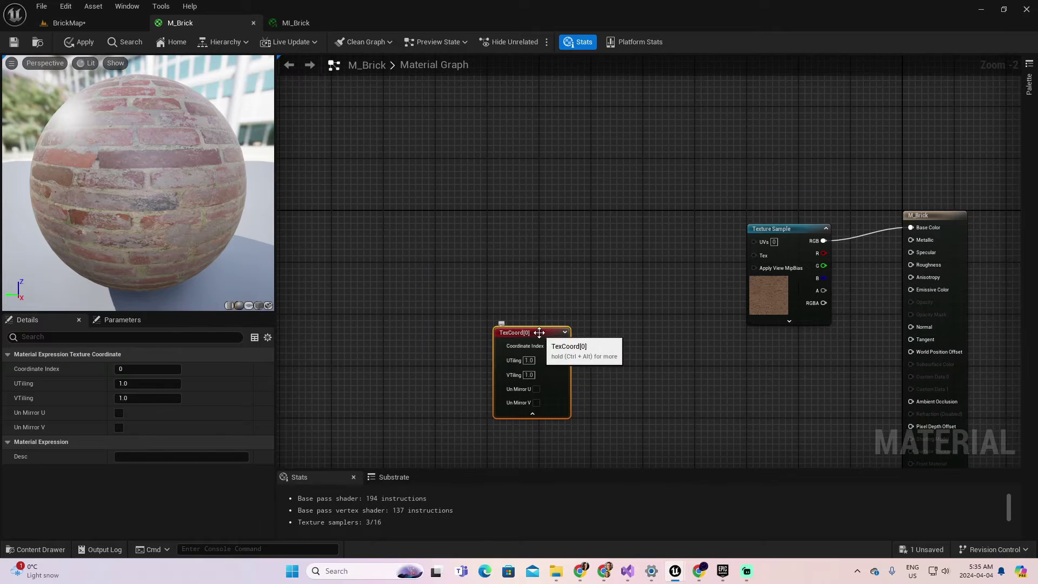
left_click_drag(534, 331, 518, 344)
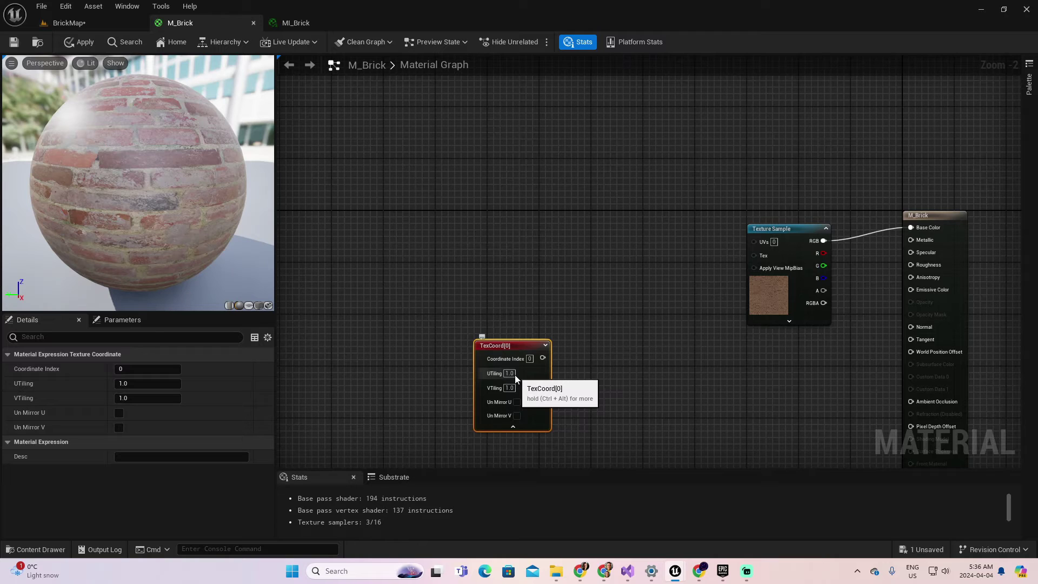
left_click(398, 184)
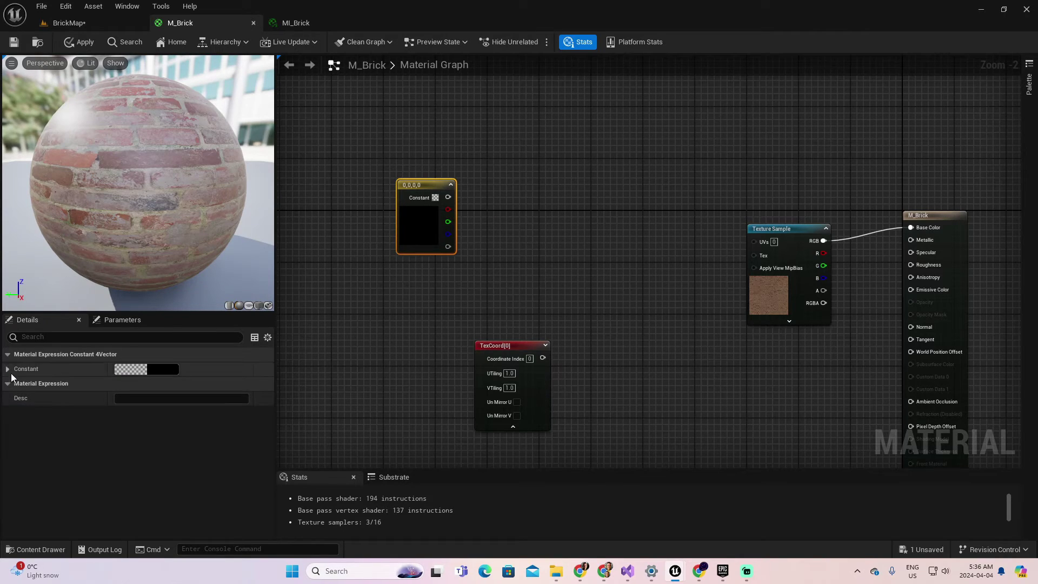
- Convert the Constant4Vector into a parameter named UV Controls
right_click(429, 184)
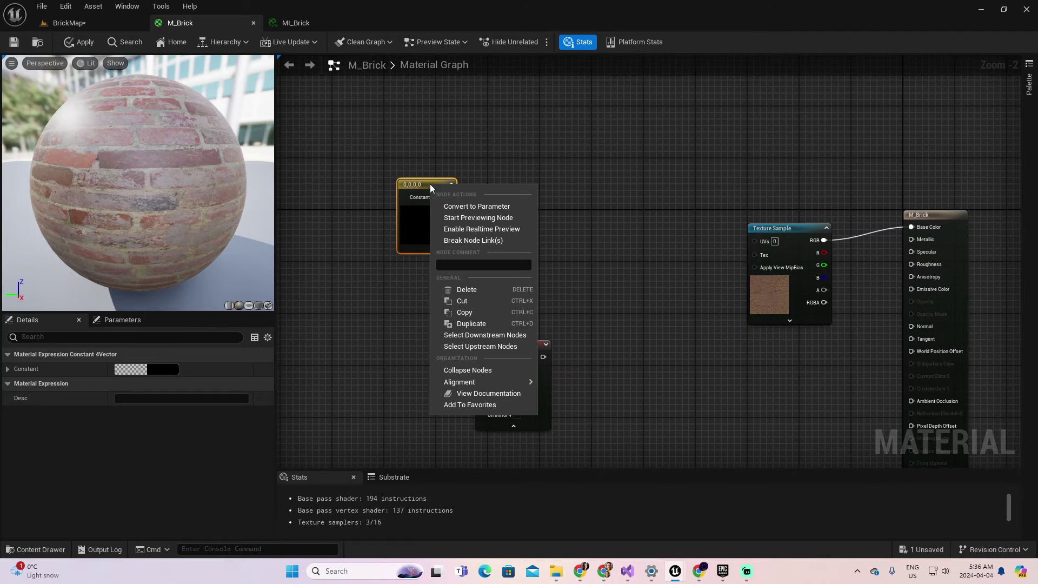
left_click(491, 206)
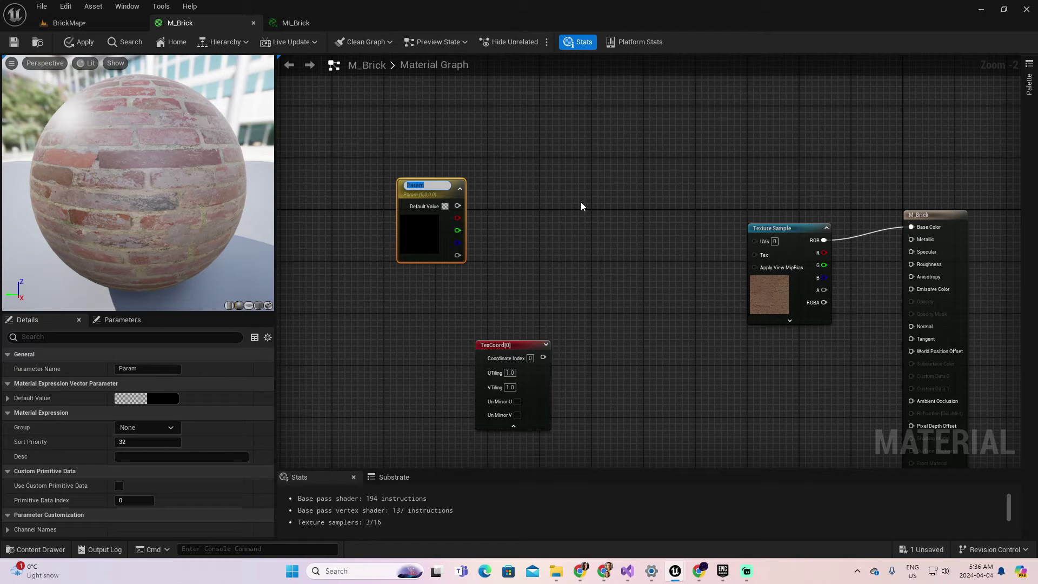
type("UV Controls")
key("Return")
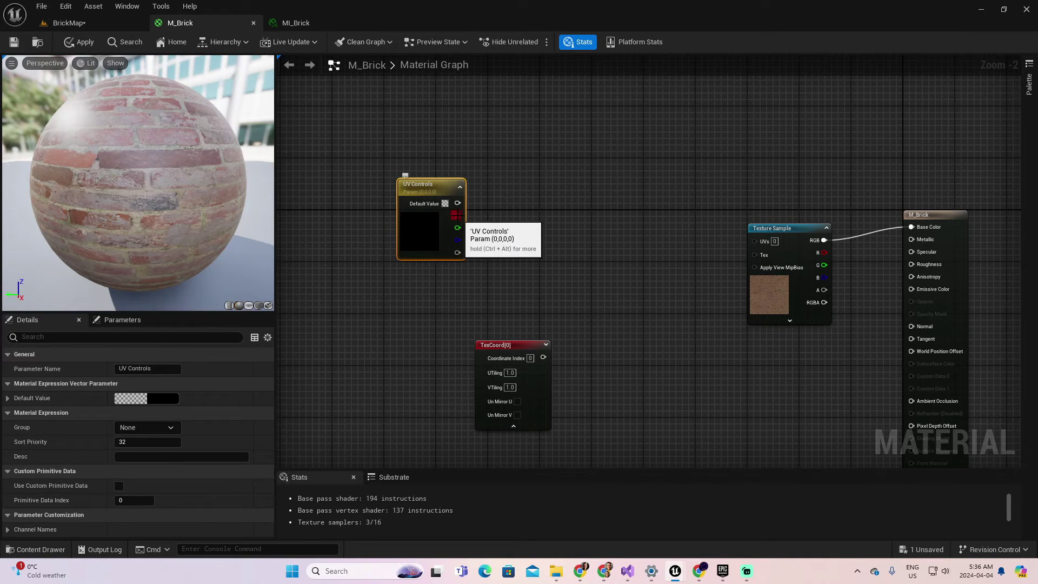
- Name the UV Controls channels U Tile, V Tile, U Offset and V Offset
left_click(8, 398)
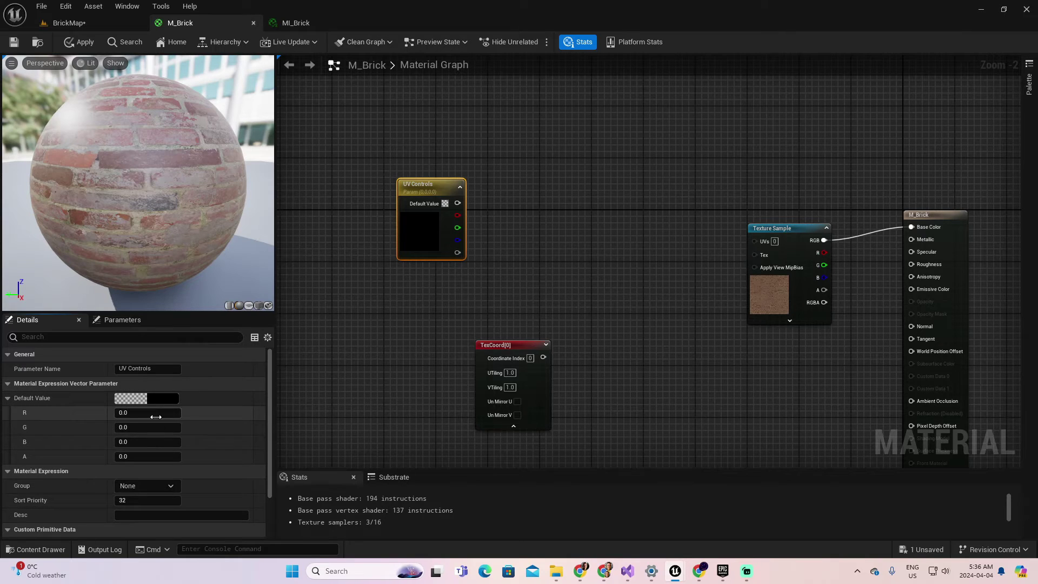
scroll(112, 433, "down", 5)
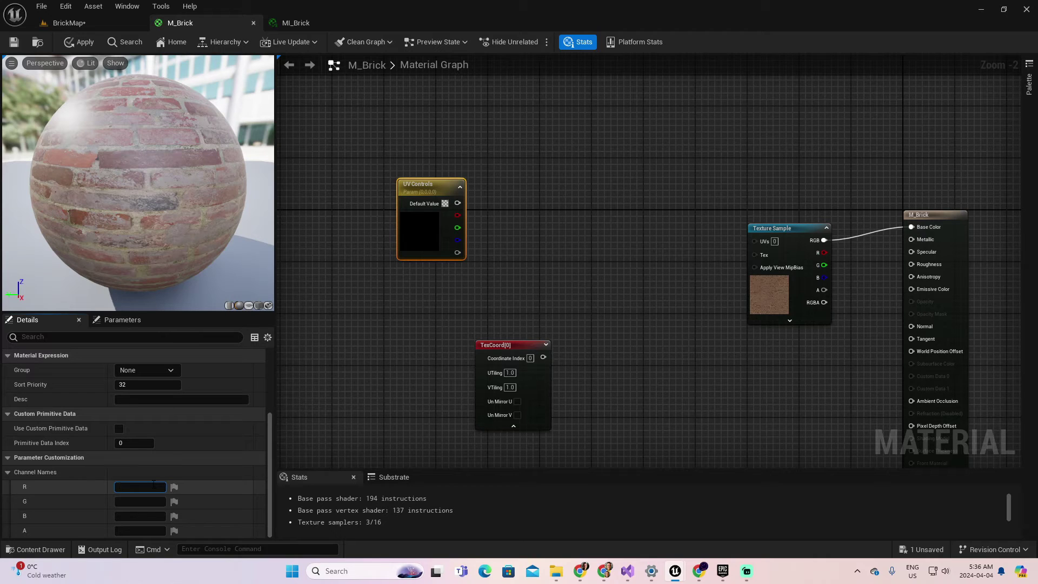
type("Tile")
key("Return")
left_click(132, 503)
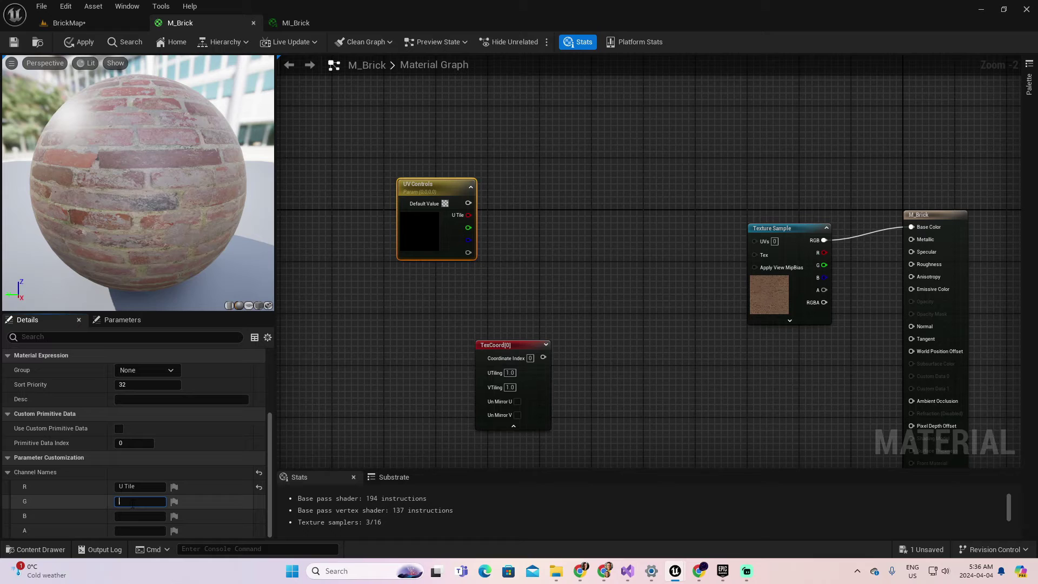
type("V Tile")
key("Return")
left_click(129, 516)
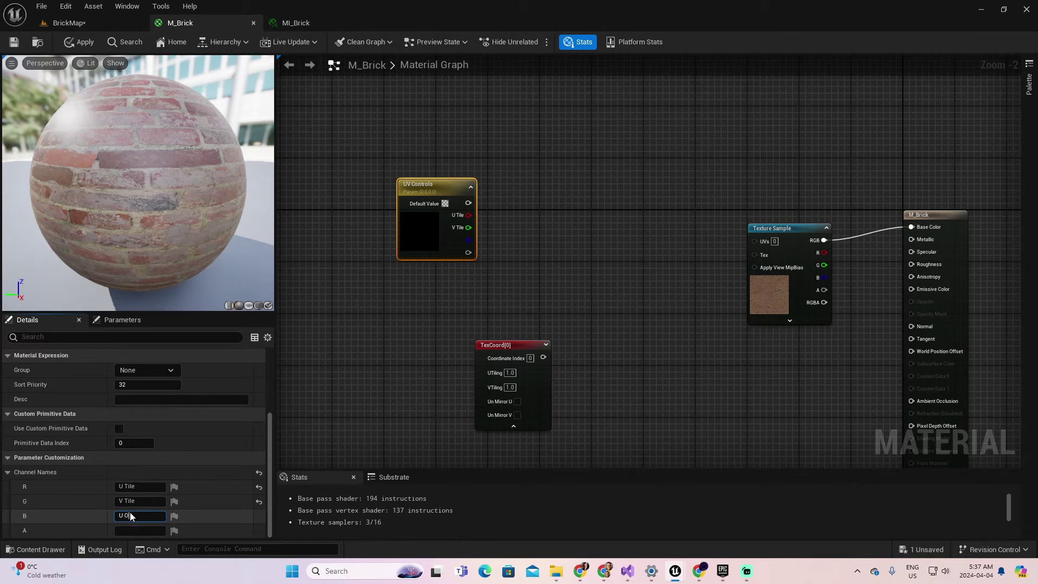
type("U Offset")
key("Return")
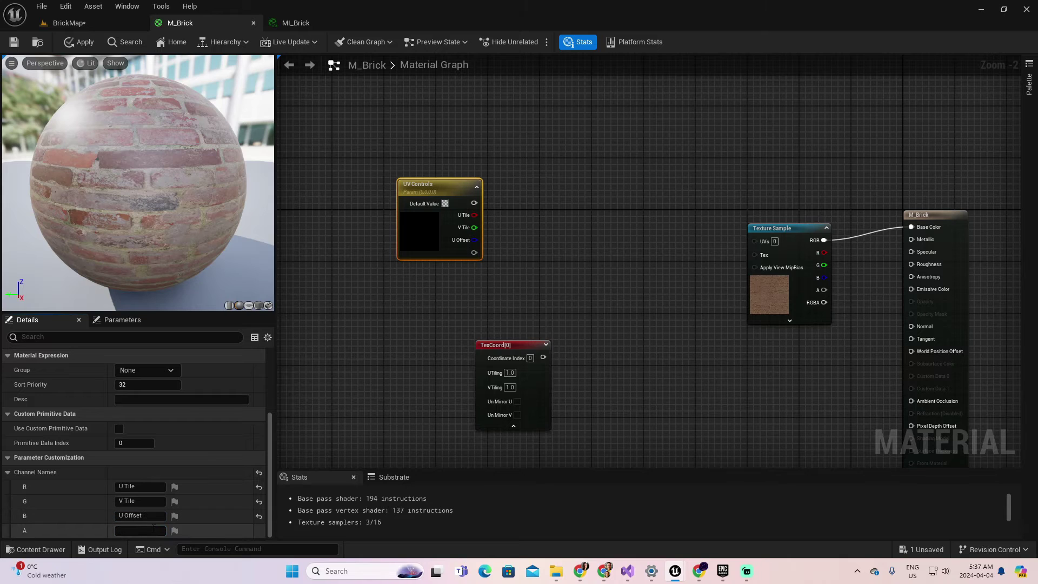
type("V Offse")
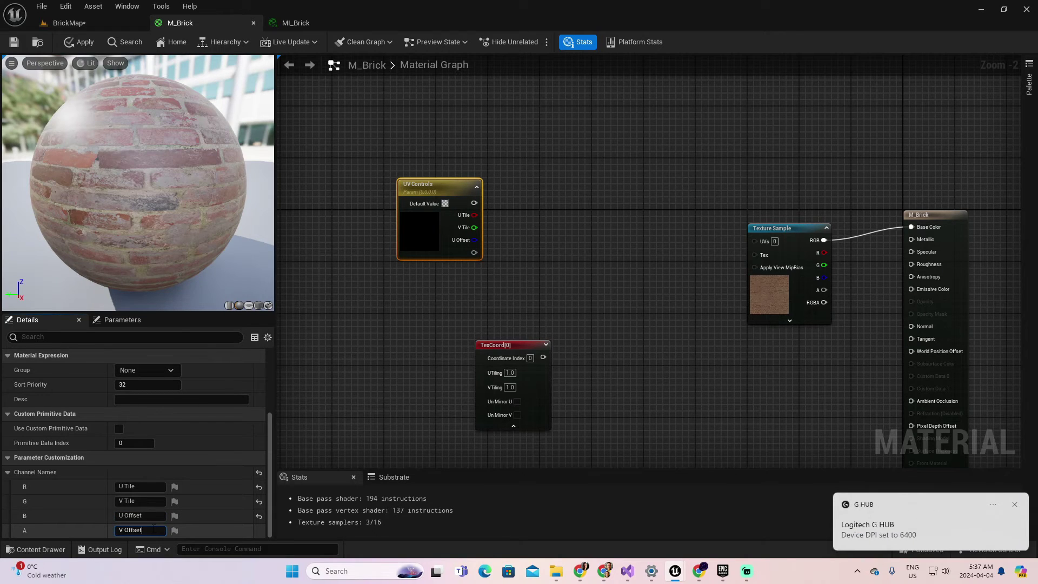
type("t")
key("Return")
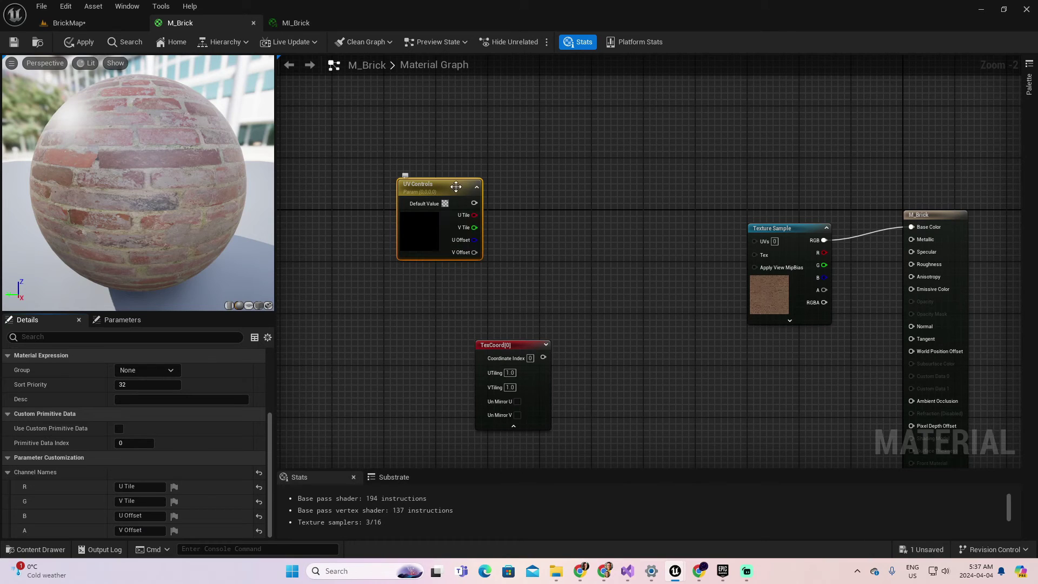
left_click_drag(454, 190, 455, 202)
- Combine U Tile (A) and V Tile (B) in a new AppendVector node beside UV Controls
left_click(519, 289)
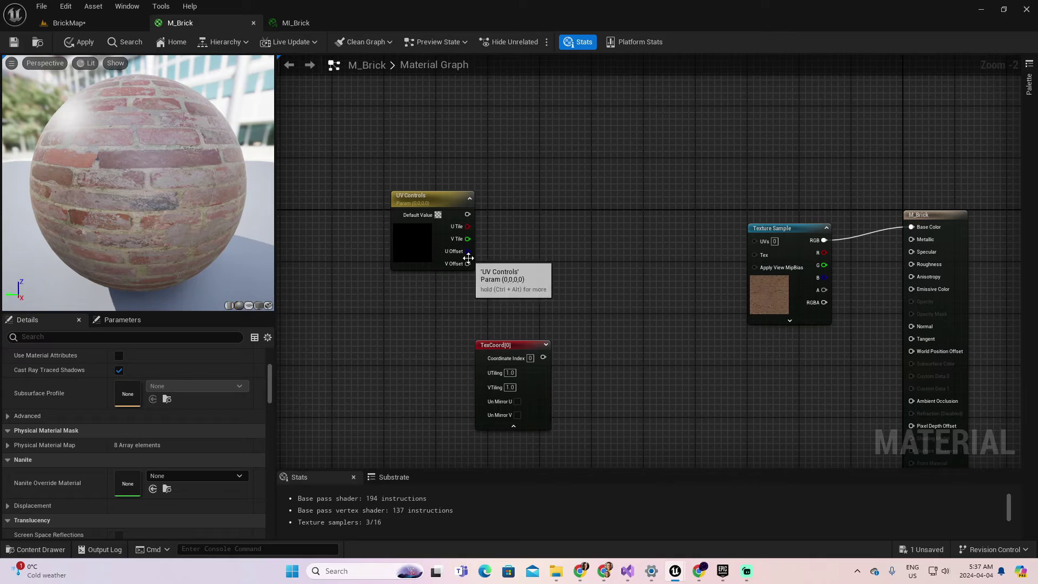
left_click_drag(468, 226, 524, 209)
type("ap")
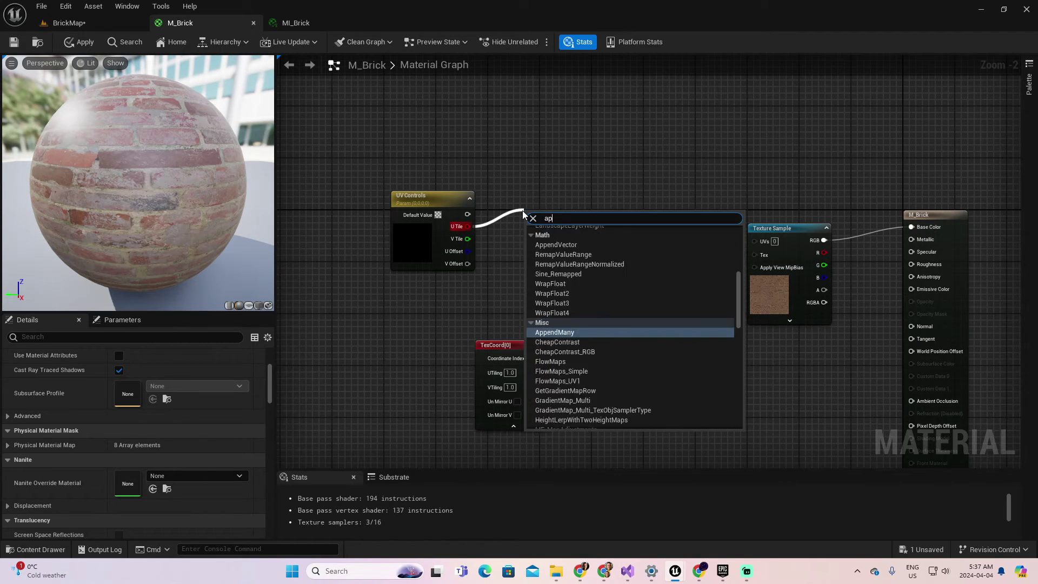
type("pen")
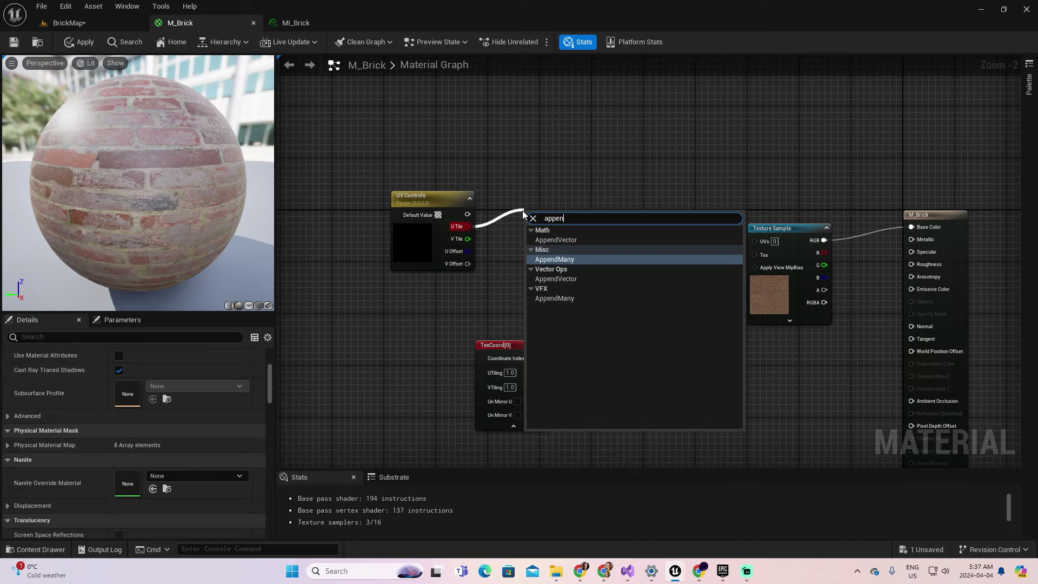
left_click(557, 241)
left_click_drag(538, 214, 533, 202)
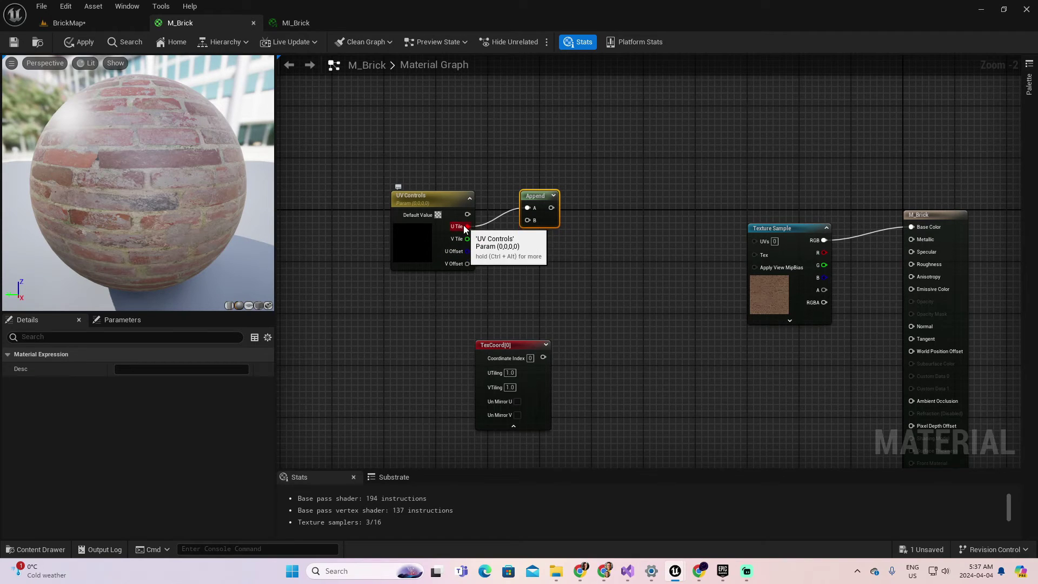
left_click_drag(467, 239, 471, 243)
left_click_drag(535, 222, 534, 221)
- Multiply the Append result by TexCoord, with TexCoord moved under UV Controls, to drive the texture UVs
left_click(453, 199)
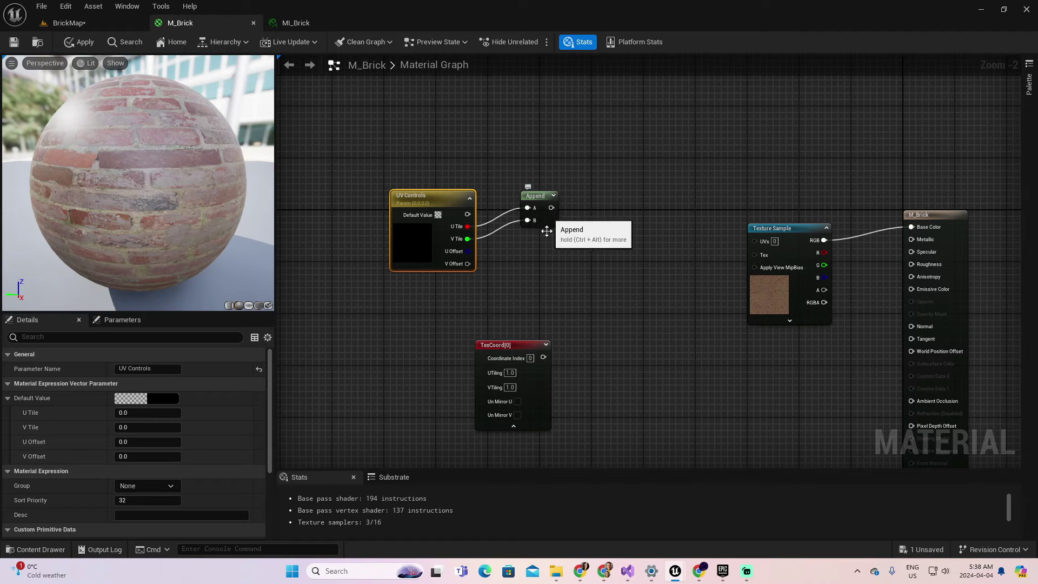
left_click_drag(520, 344, 445, 307)
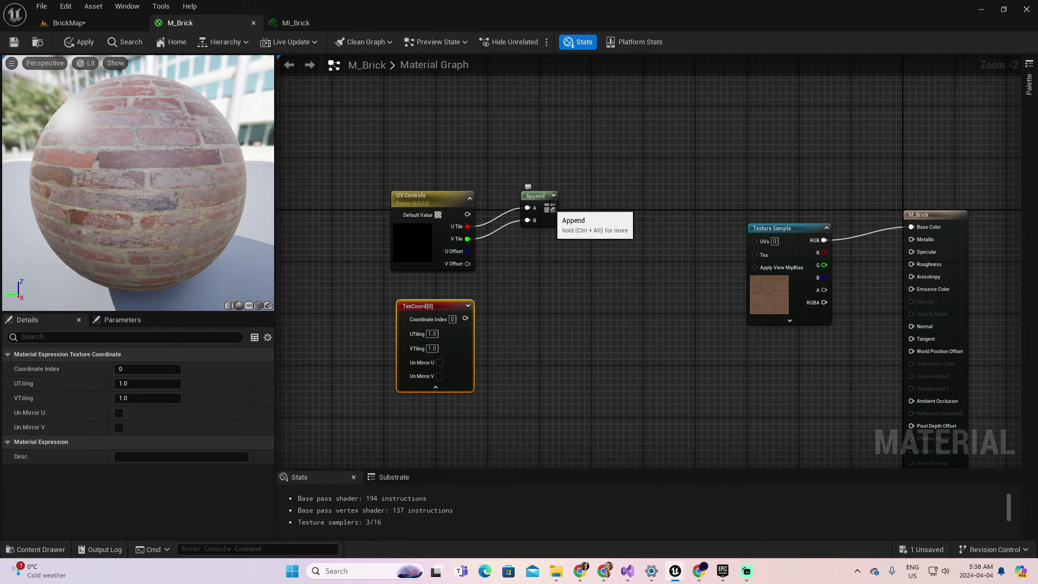
left_click_drag(552, 210, 598, 247)
type("multi")
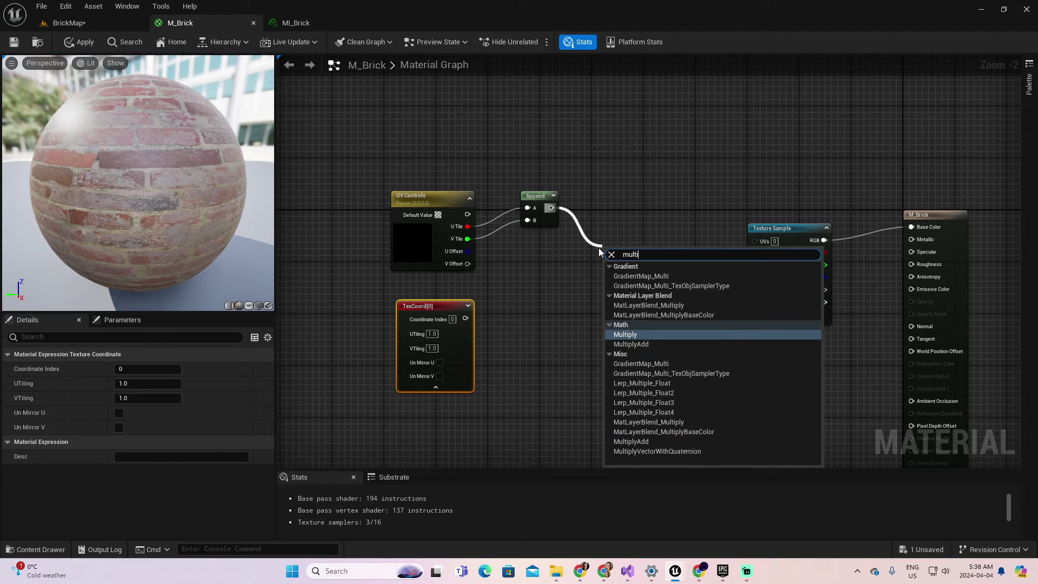
left_click(620, 335)
left_click_drag(466, 319, 754, 240)
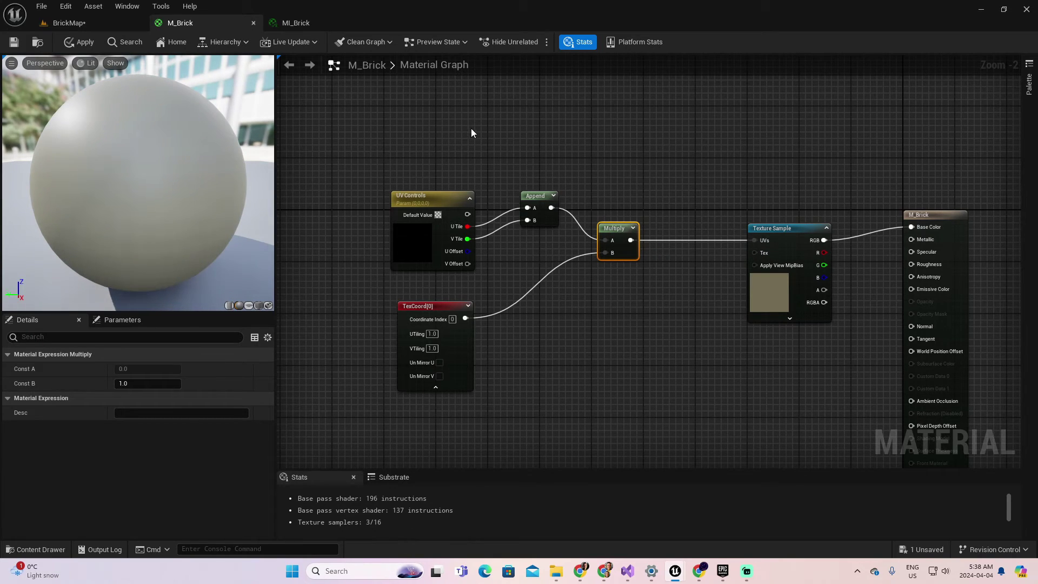
- Give UV Controls' U Tile and V Tile default values of 1.0 and apply M_Brick
left_click(79, 42)
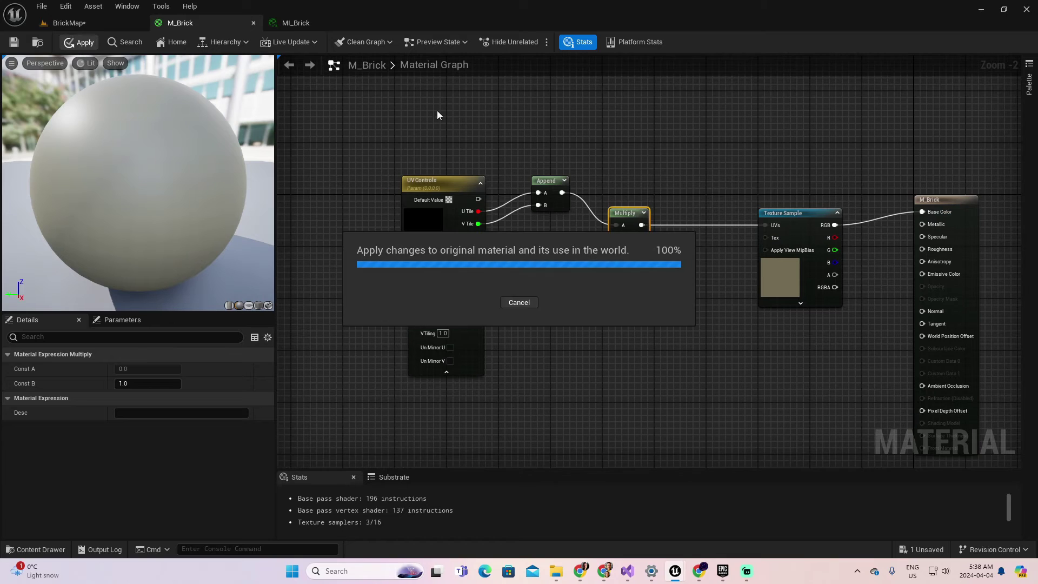
left_click(468, 240)
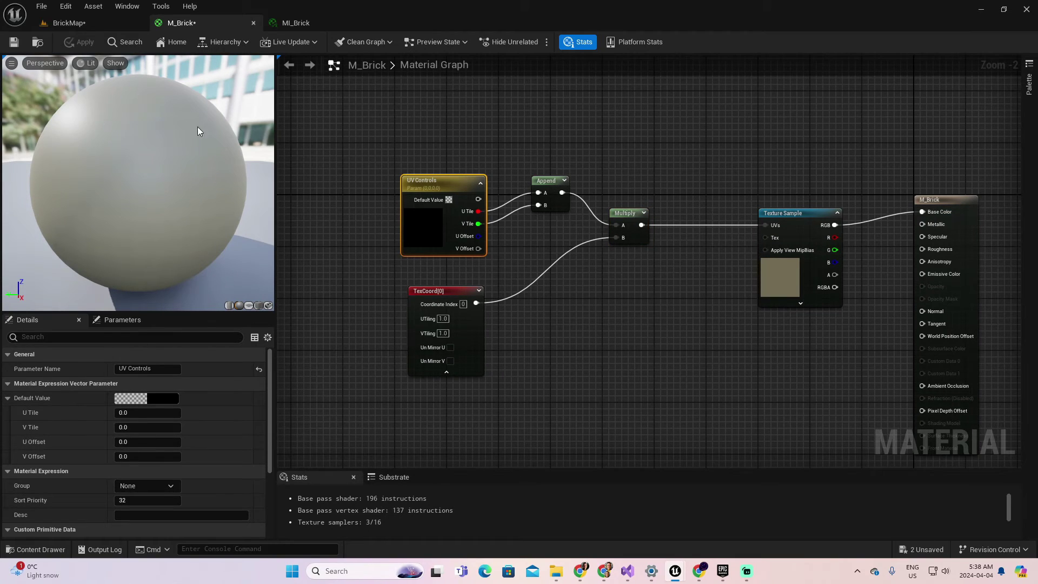
left_click(148, 413)
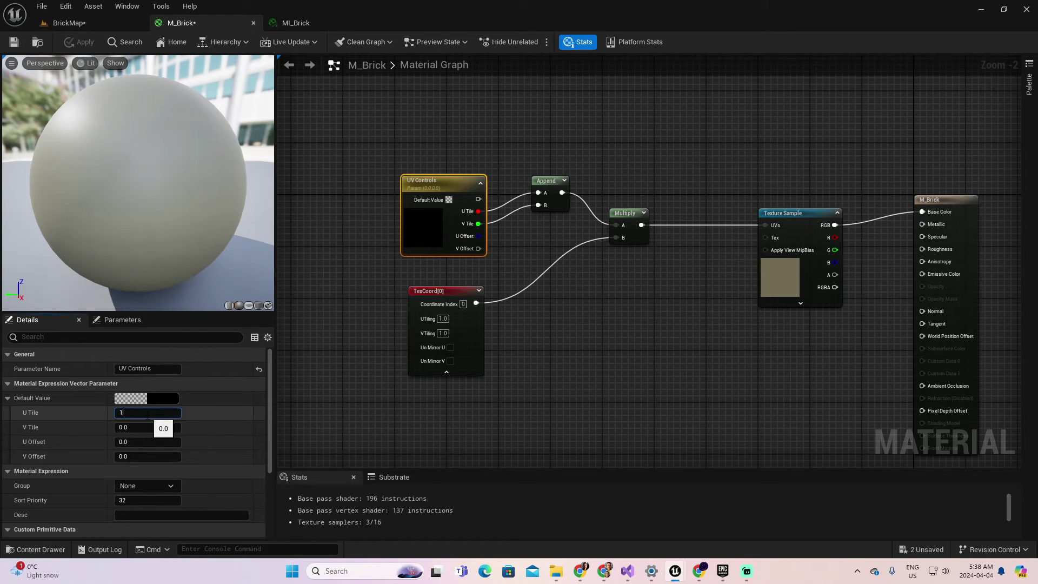
key("Tab")
type("1")
key("Return")
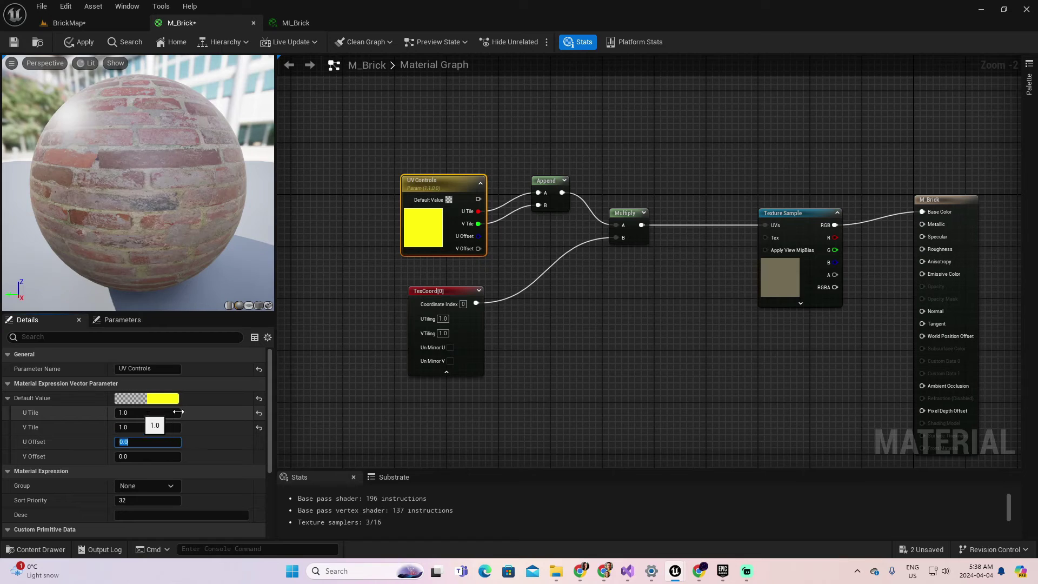
left_click(355, 390)
left_click(81, 42)
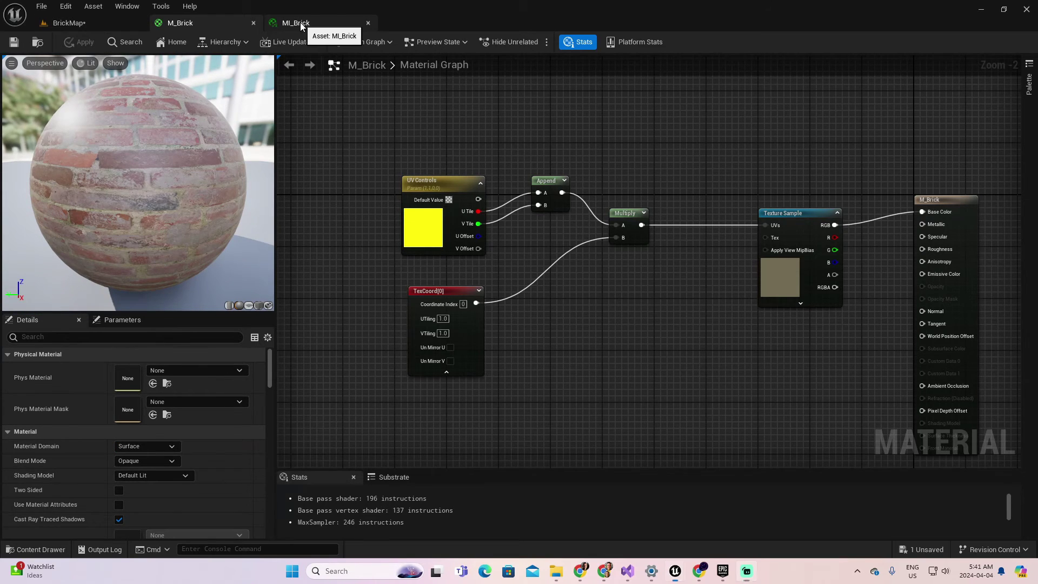
left_click(301, 21)
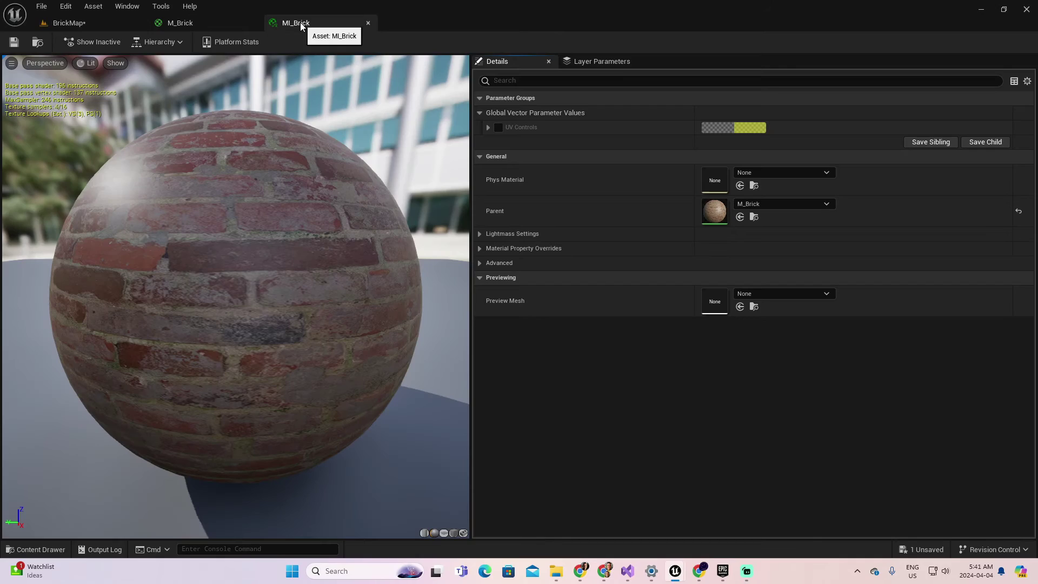
- Enable MI_Brick's UV Controls override and float its editor beside the BrickMap level
left_click(499, 129)
left_click(489, 128)
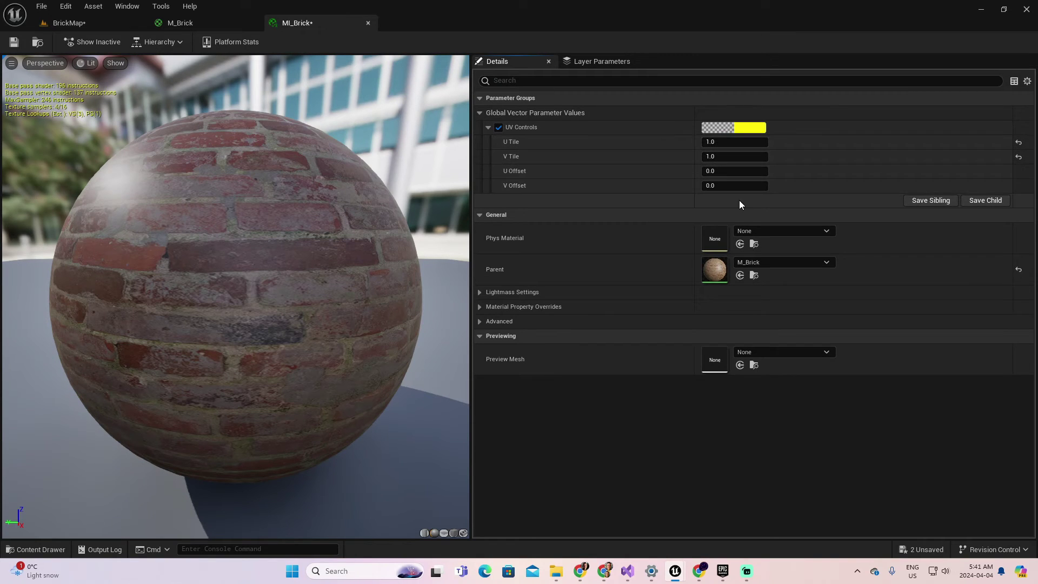
left_click_drag(347, 25, 646, 313)
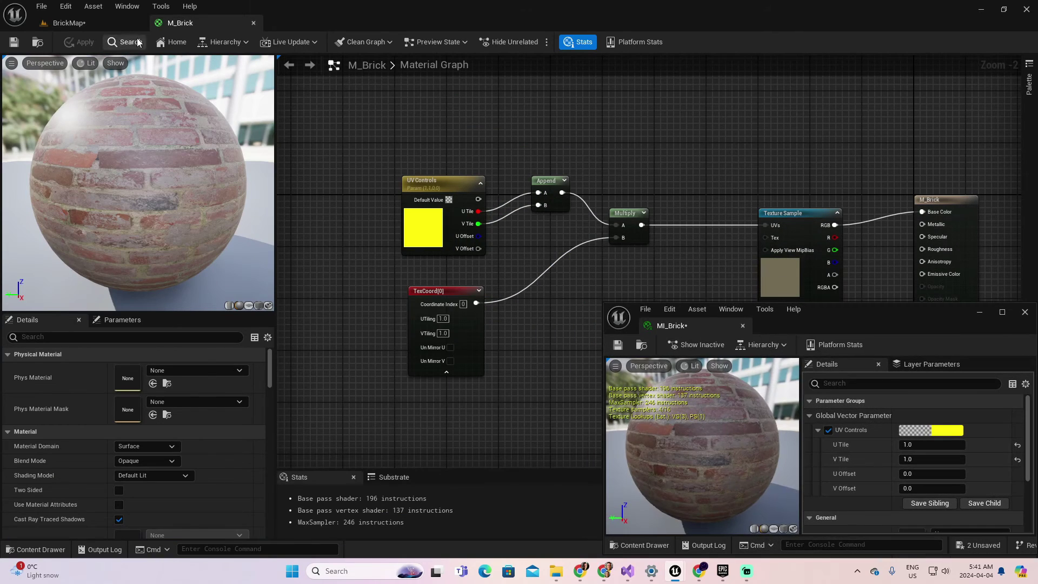
left_click(86, 22)
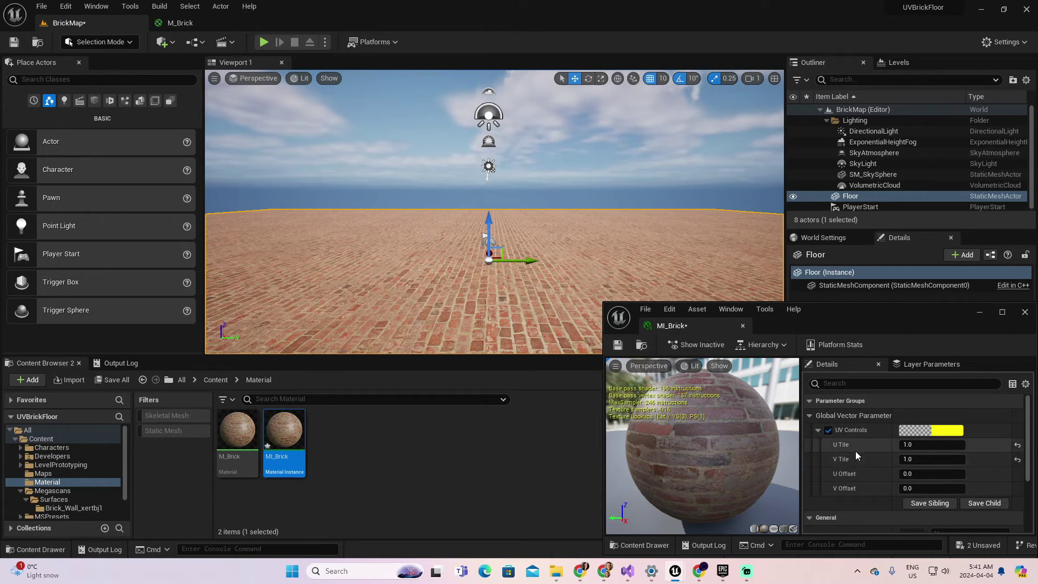
- Set U/V Tile to 0.659721/0.650574 and offsets to -0.088/0.192, then dock the editor
left_click_drag(908, 460, 941, 460)
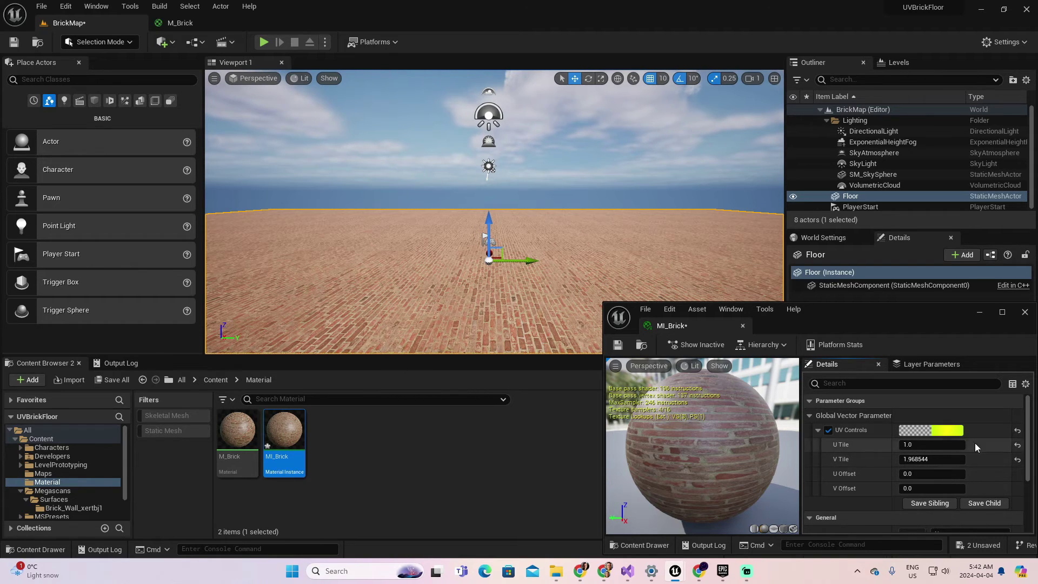
left_click_drag(931, 459, 892, 459)
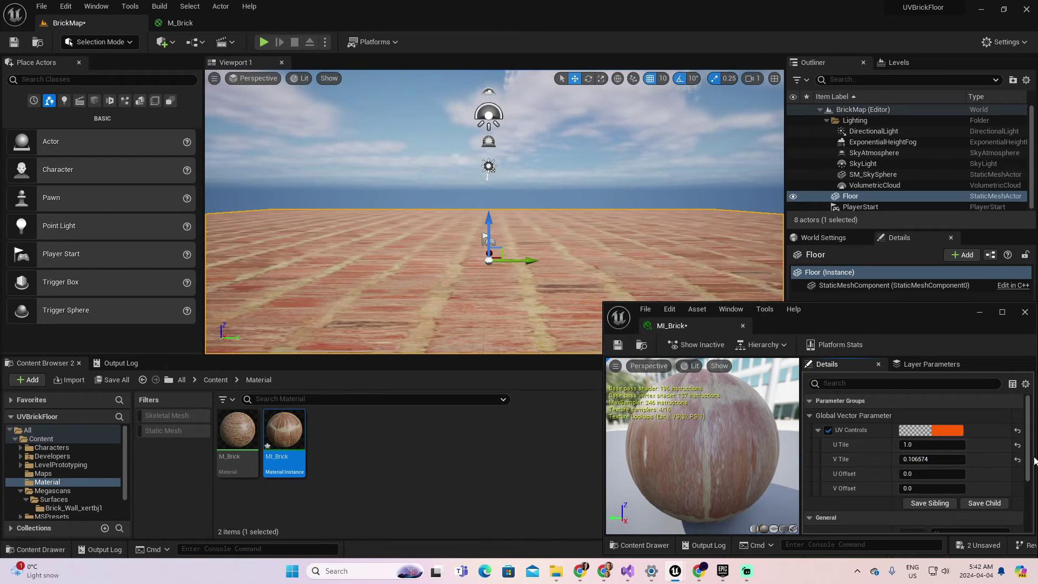
left_click_drag(932, 459, 905, 474)
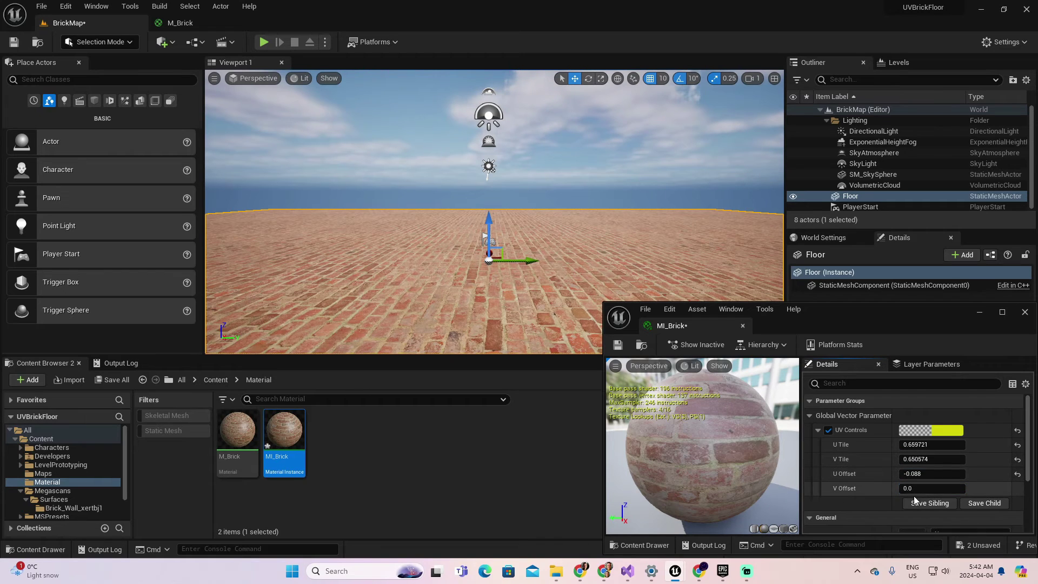
left_click_drag(906, 488, 914, 488)
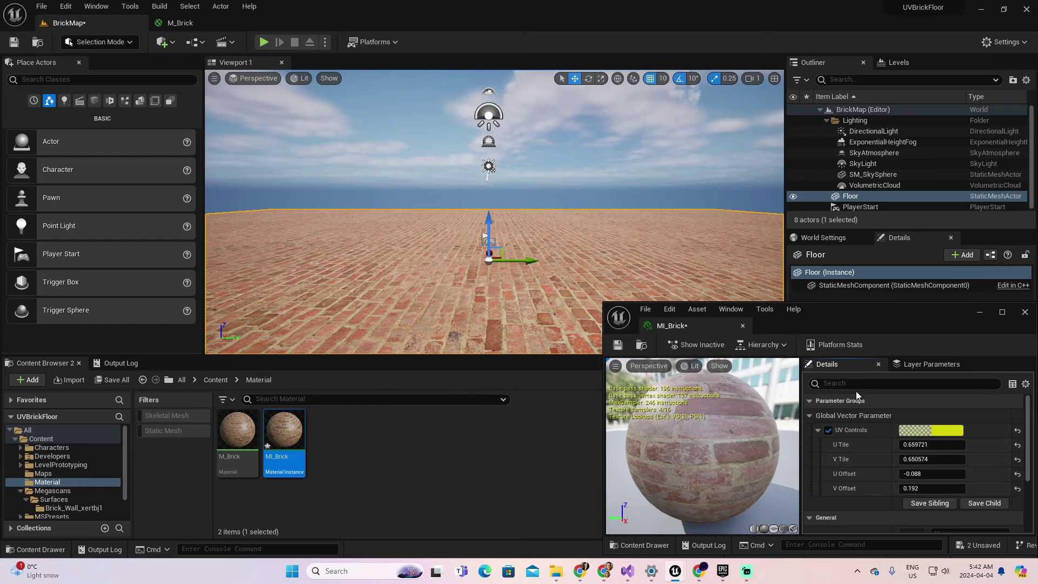
left_click_drag(686, 334, 331, 18)
- Reset MI_Brick's UV Controls to default tiling and offsets and save the instance
left_click(212, 24)
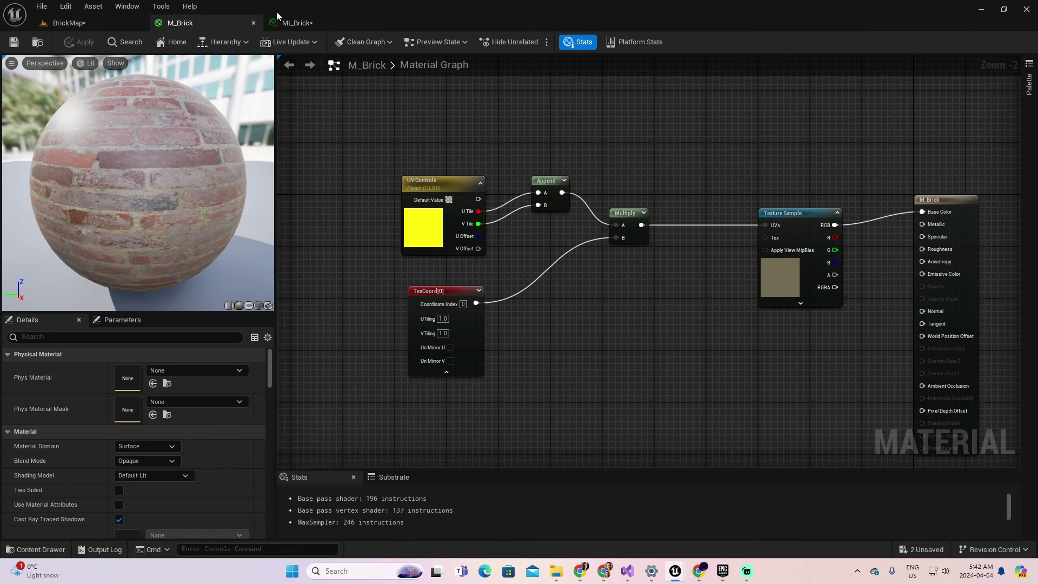
left_click(297, 22)
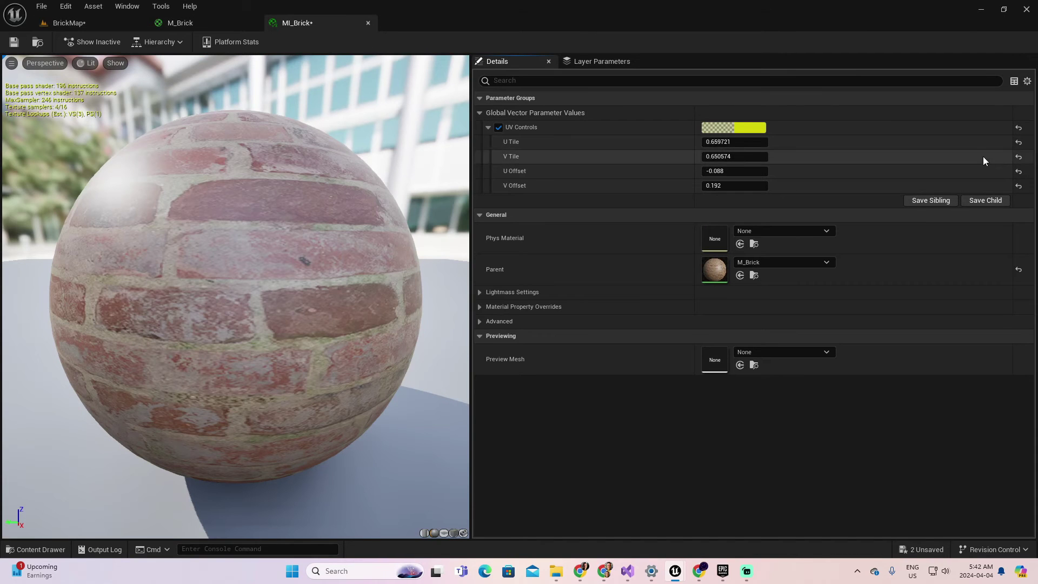
left_click(1019, 128)
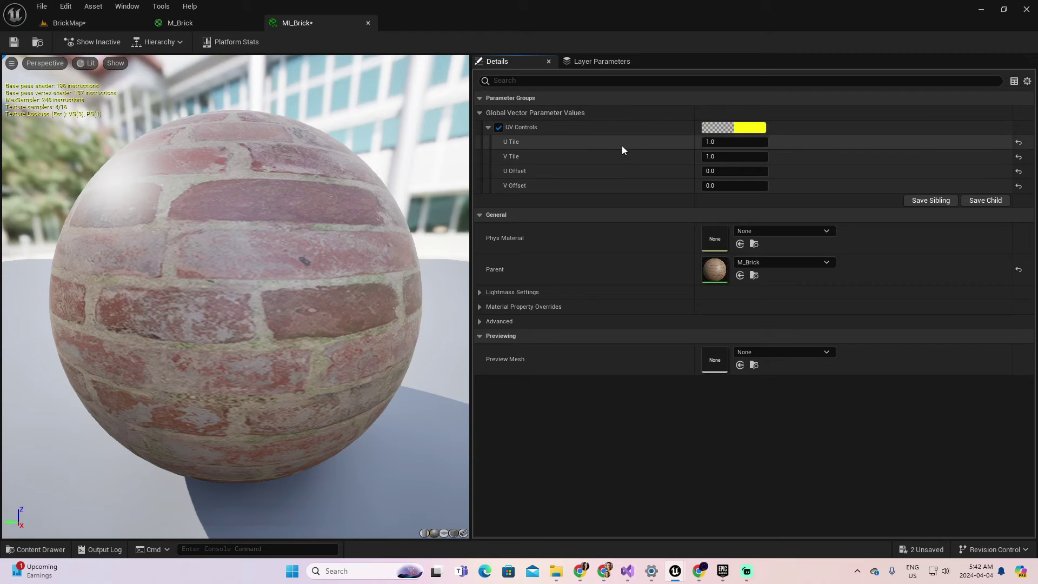
left_click(14, 42)
- Rearrange the TexCoord[0] and UV Controls nodes in the M_Brick graph
left_click(186, 23)
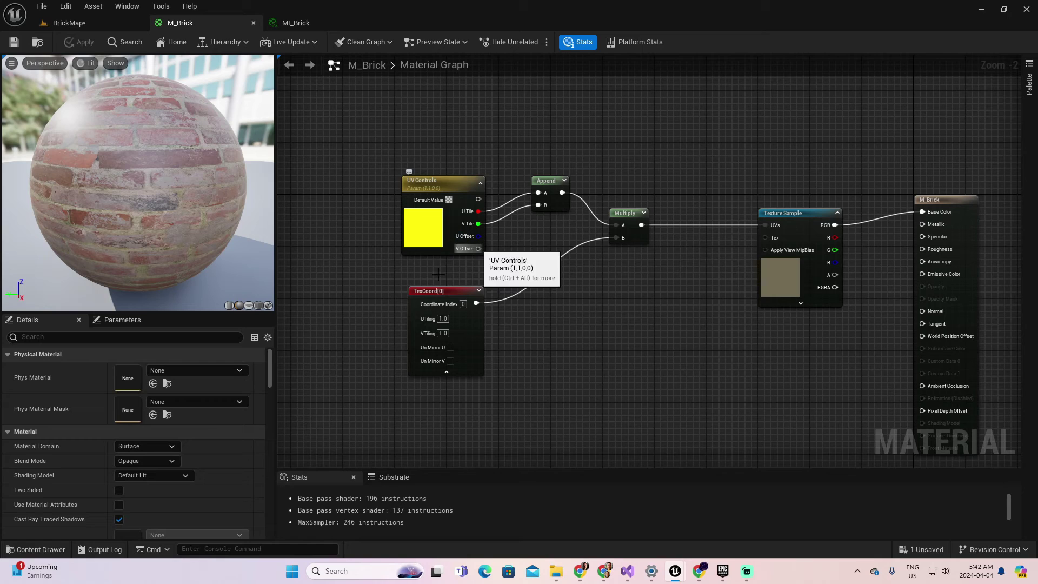
left_click_drag(456, 300, 455, 358)
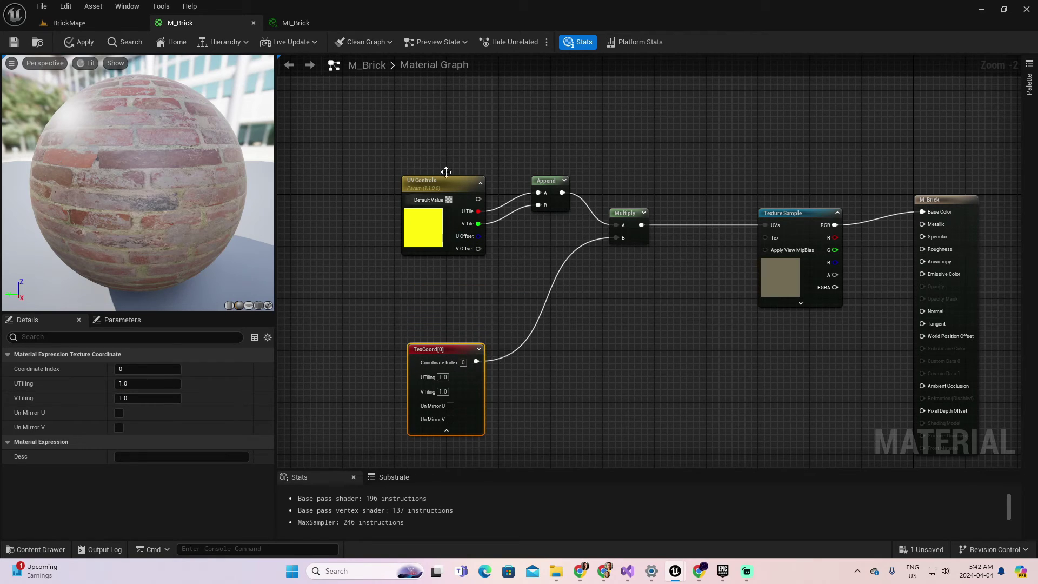
left_click_drag(451, 190, 415, 194)
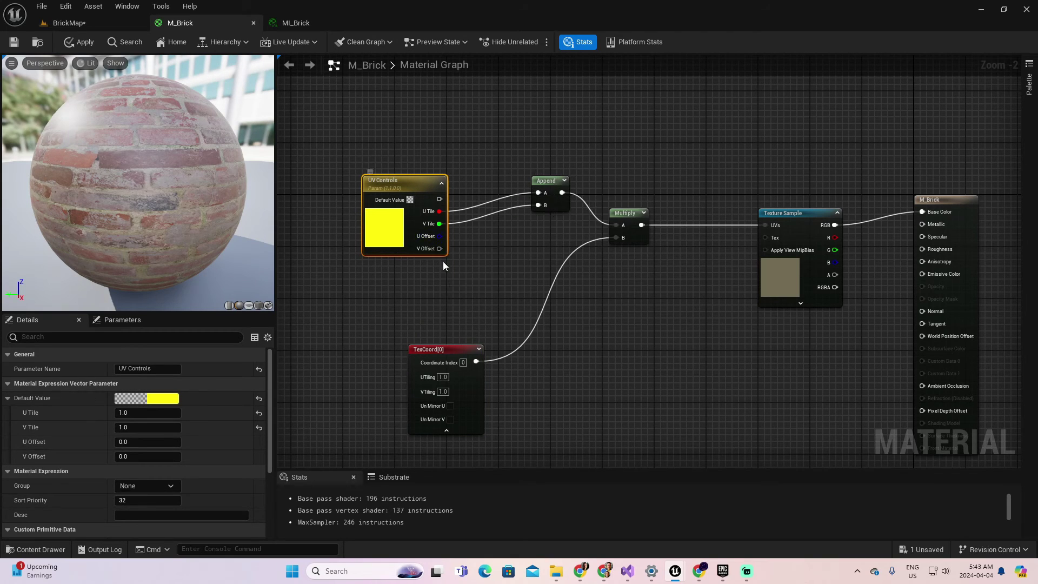
- Feed U Offset and V Offset into a new AppendVector node's A and B inputs
left_click_drag(439, 236, 511, 265)
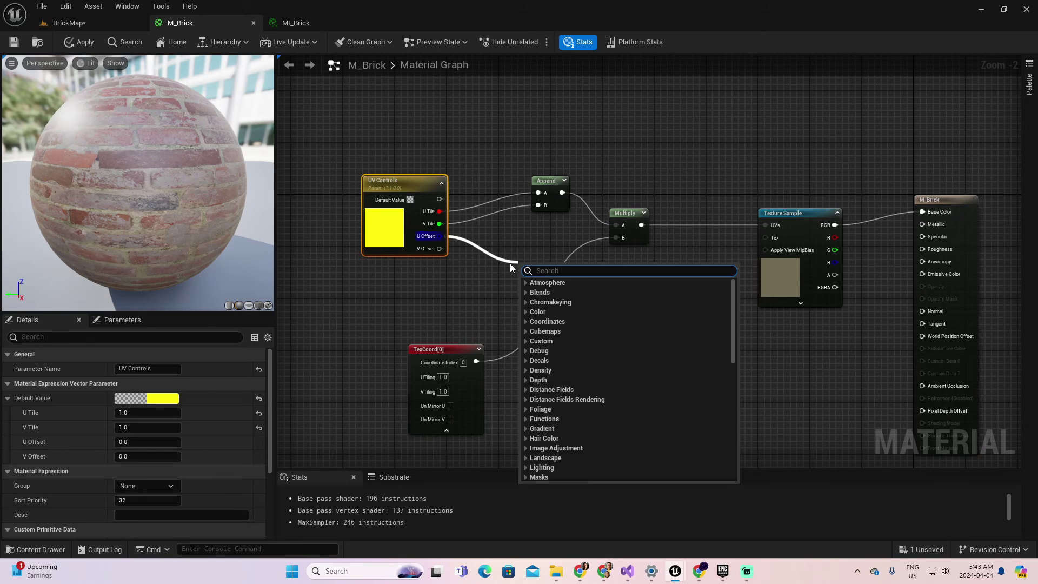
type("append")
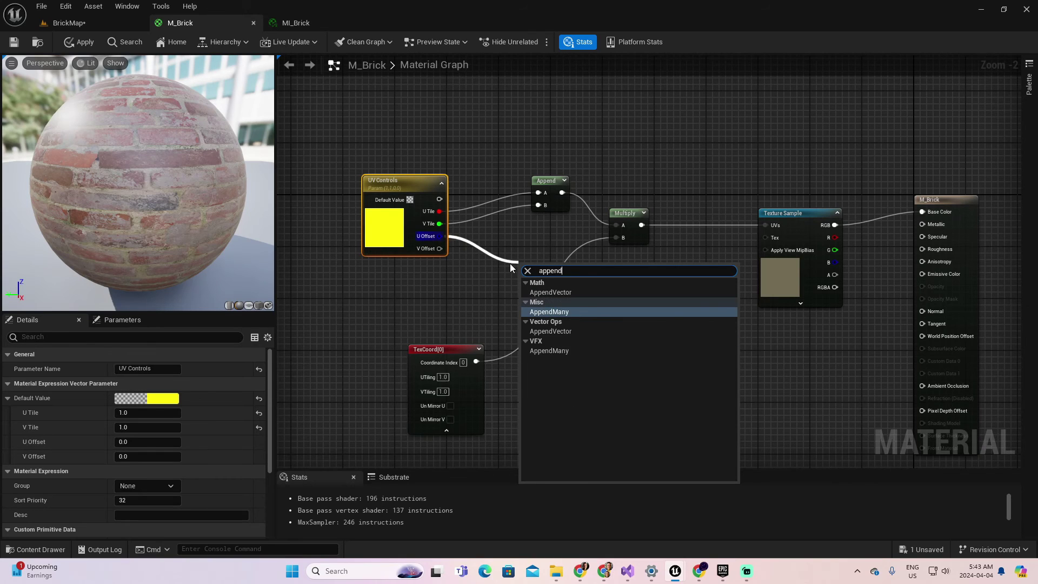
left_click(561, 292)
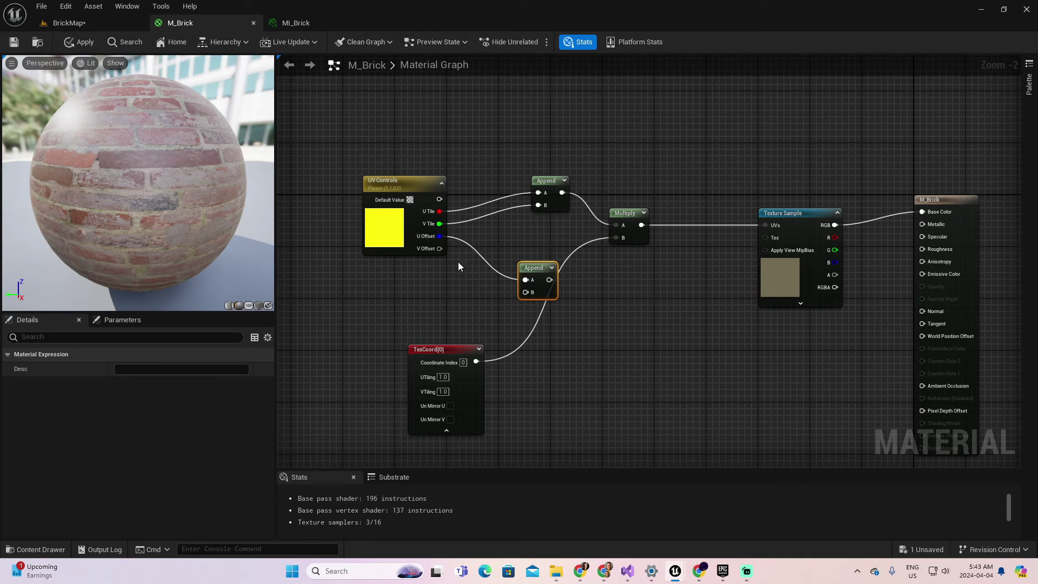
left_click_drag(439, 248, 551, 277)
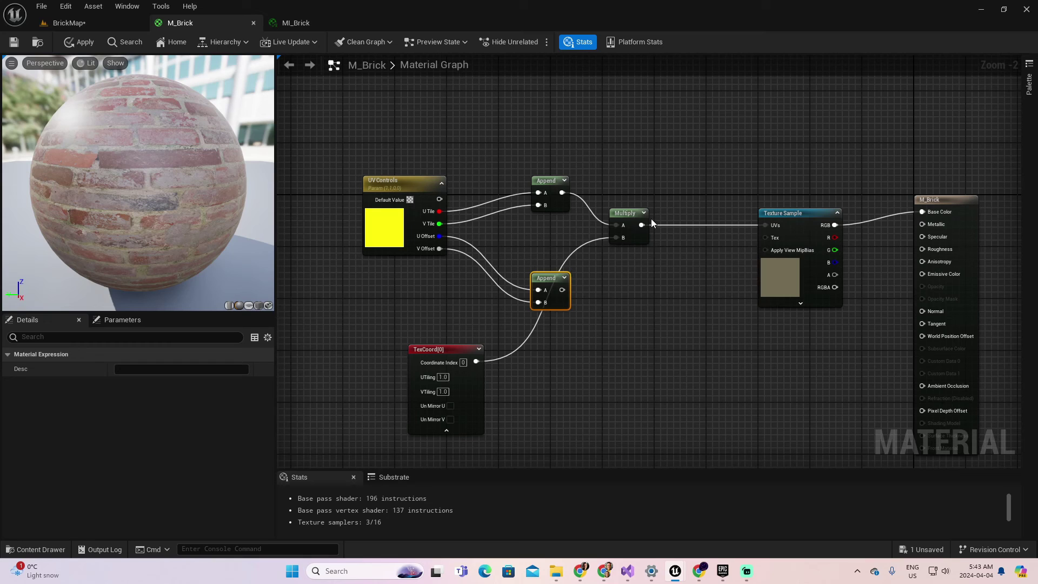
- Add the offset Append to the Multiply output, feed the sum into Texture Sample UVs, and apply
left_click_drag(649, 222, 704, 280)
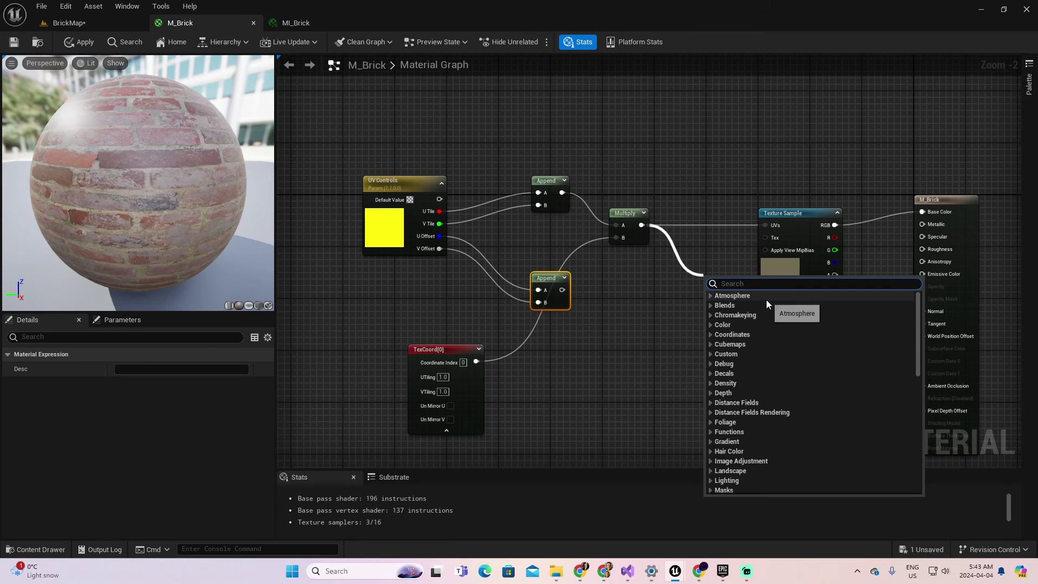
type("add")
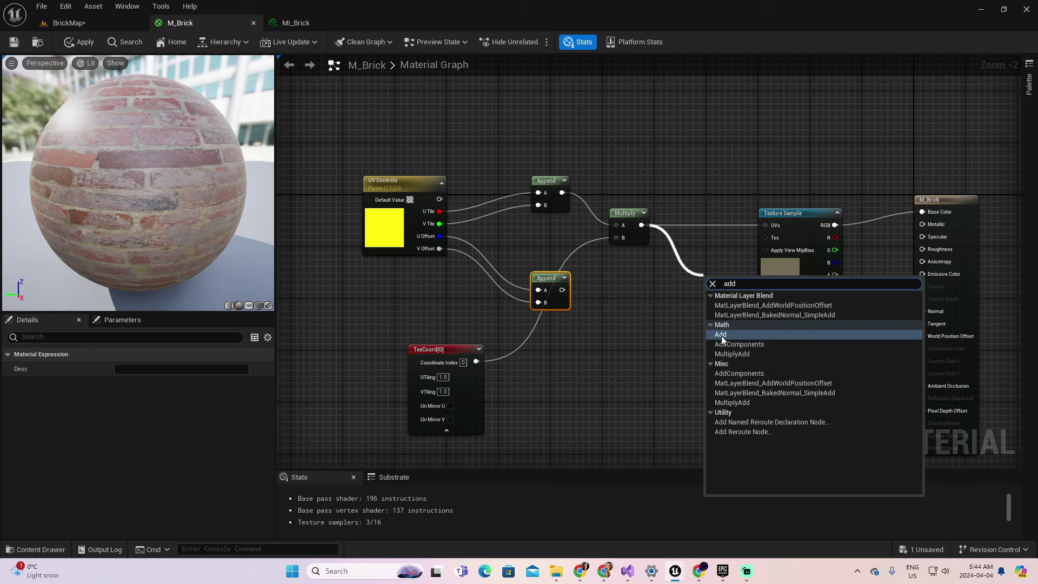
key("Return")
left_click_drag(563, 290, 709, 309)
left_click_drag(707, 306, 713, 251)
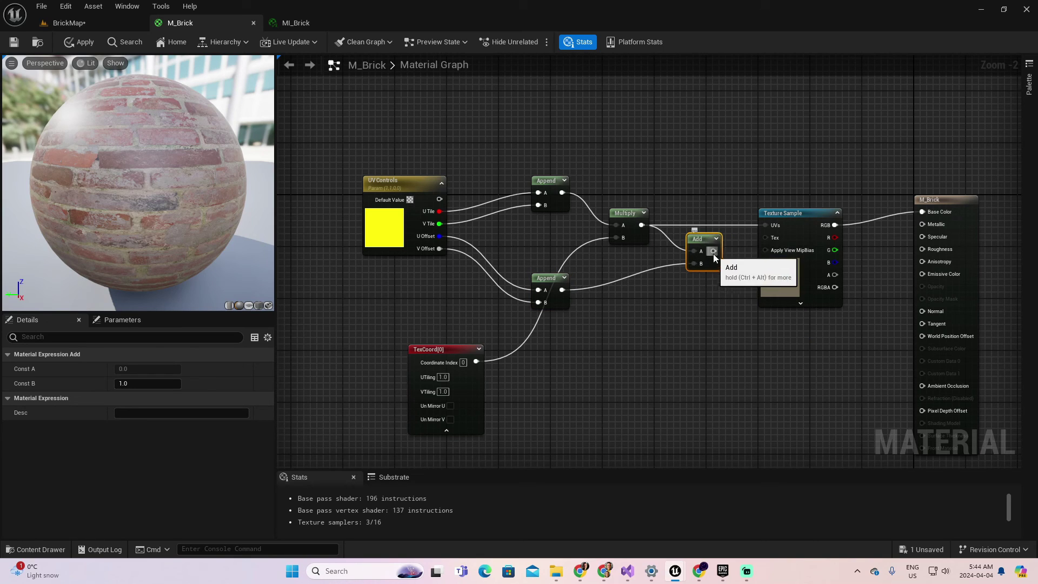
left_click_drag(714, 251, 765, 225)
left_click_drag(699, 238, 699, 212)
left_click(167, 142)
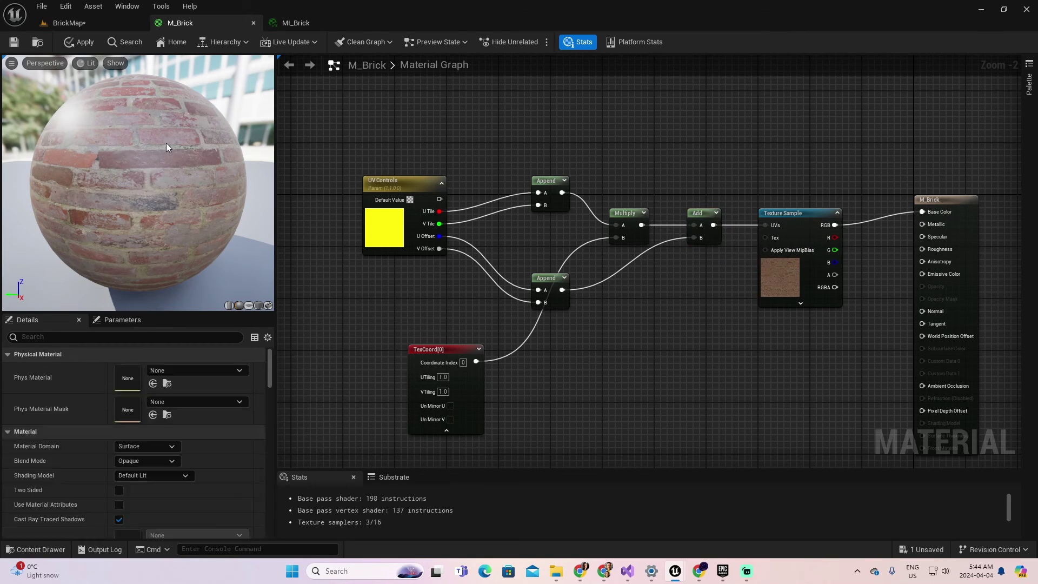
left_click(79, 42)
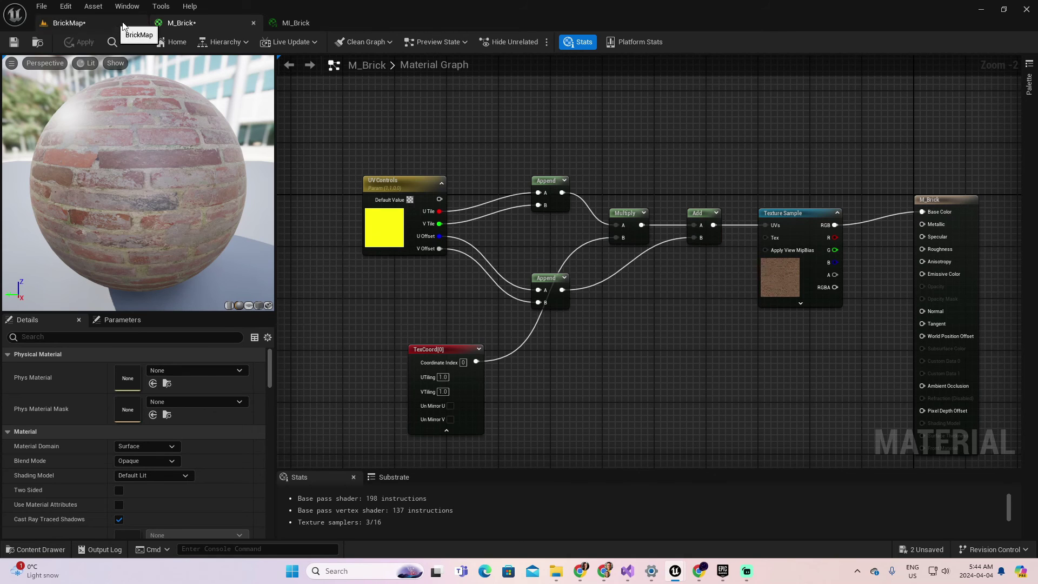
- Save M_Brick, then set MI_Brick's U Offset 0.288 and V Offset 0.344 and save it
left_click(14, 42)
left_click(318, 24)
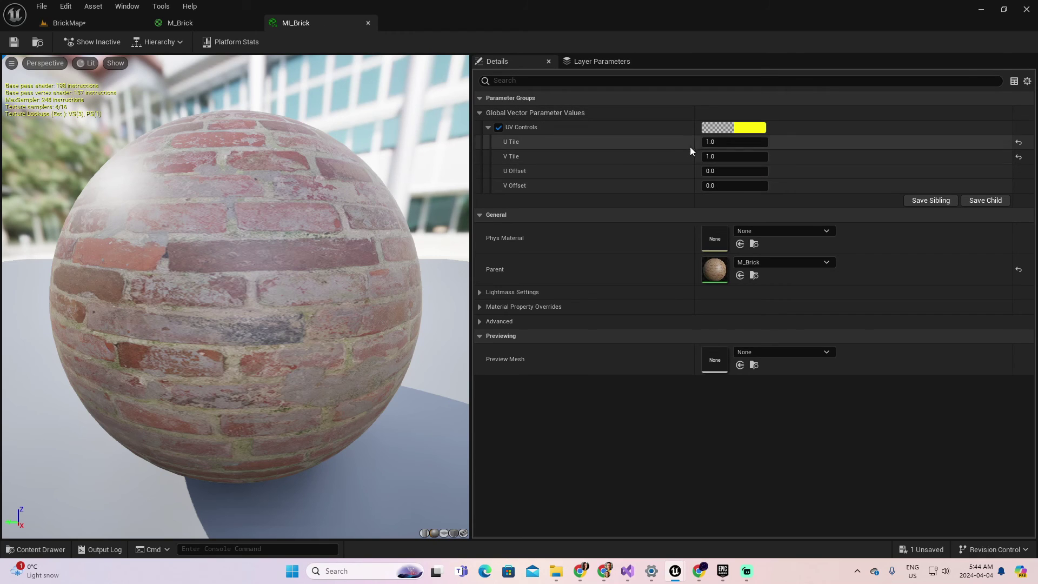
left_click_drag(713, 171, 443, 276)
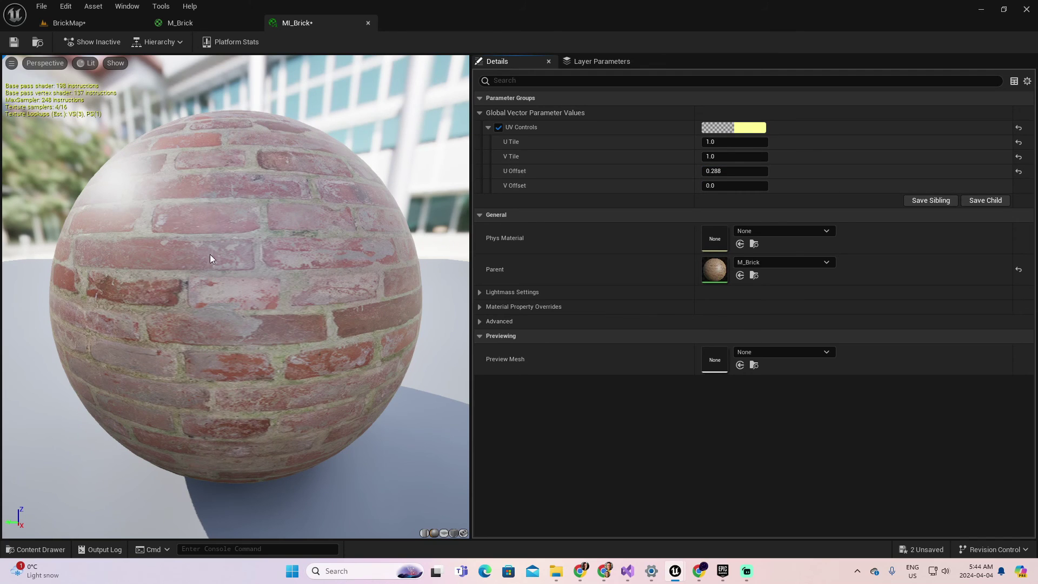
mouse_move(710, 185)
left_mouse_down()
mouse_move(753, 186)
mouse_move(716, 188)
left_mouse_up()
left_click(16, 47)
- Move TexCoord[0] beneath UV Controls in the M_Brick graph and recentre the view
left_click(219, 21)
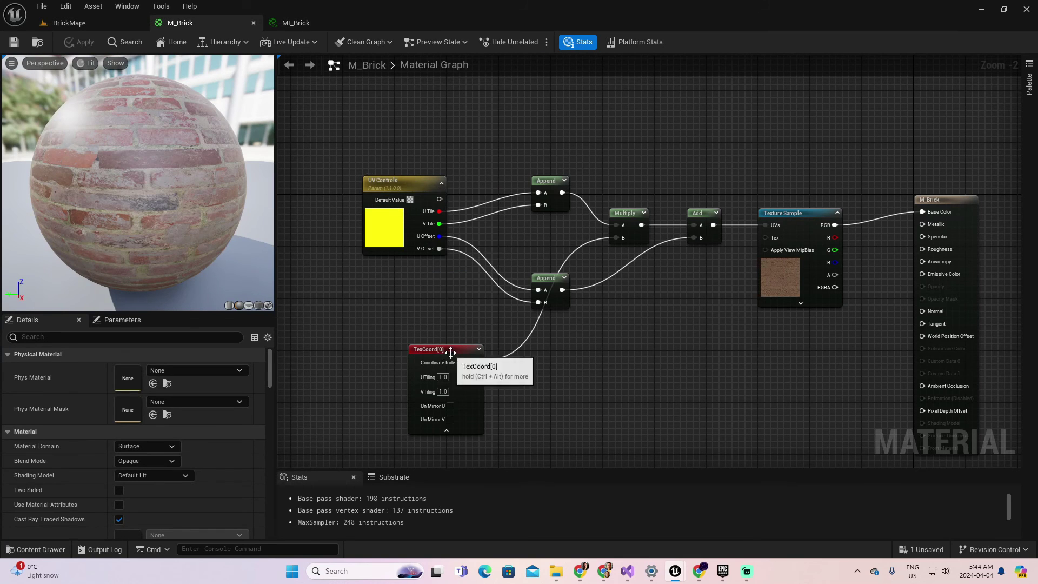
left_click_drag(456, 353, 416, 291)
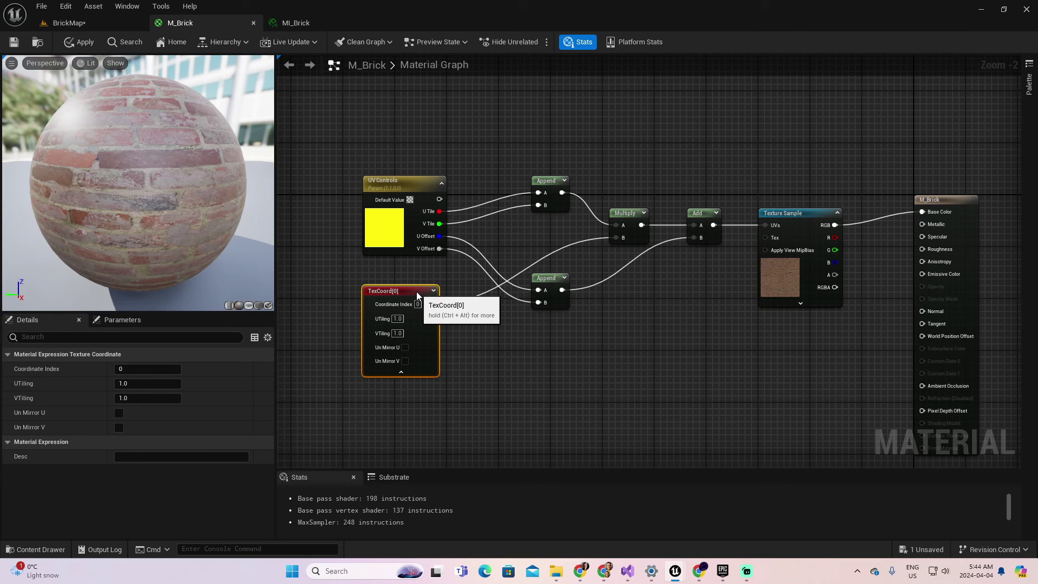
right_click_drag(710, 342, 687, 309)
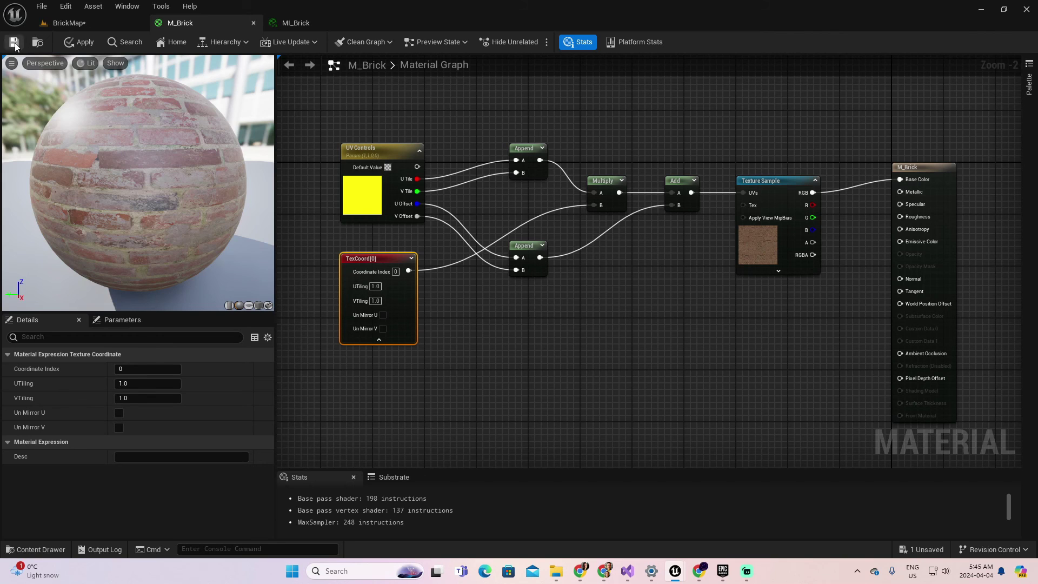
- Float MI_Brick beside BrickMap and set U Tile 1.513282, U Offset 0.488, V Offset 0.752
left_click(111, 21)
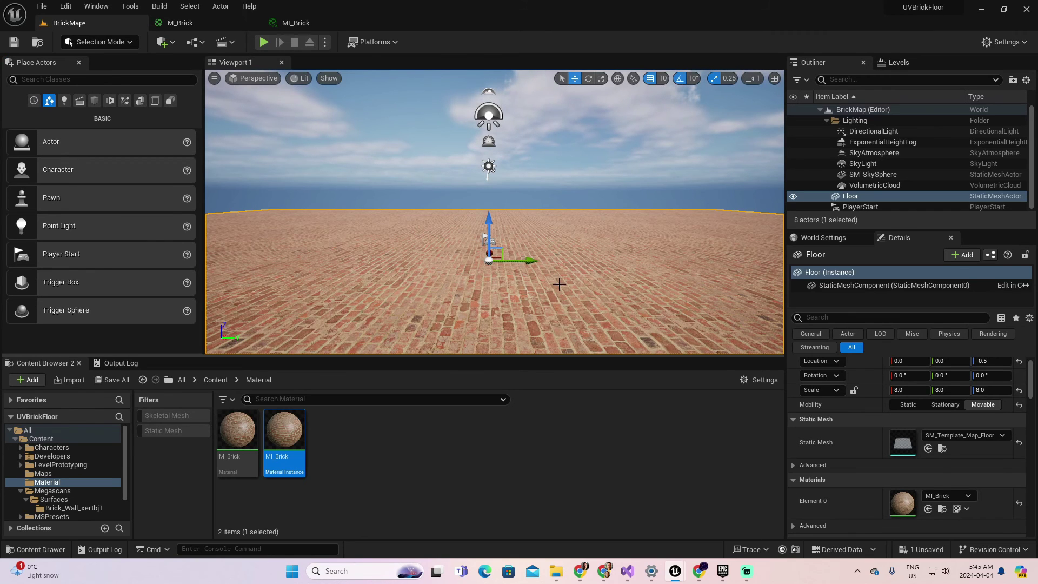
left_click_drag(296, 23, 608, 312)
left_click(103, 25)
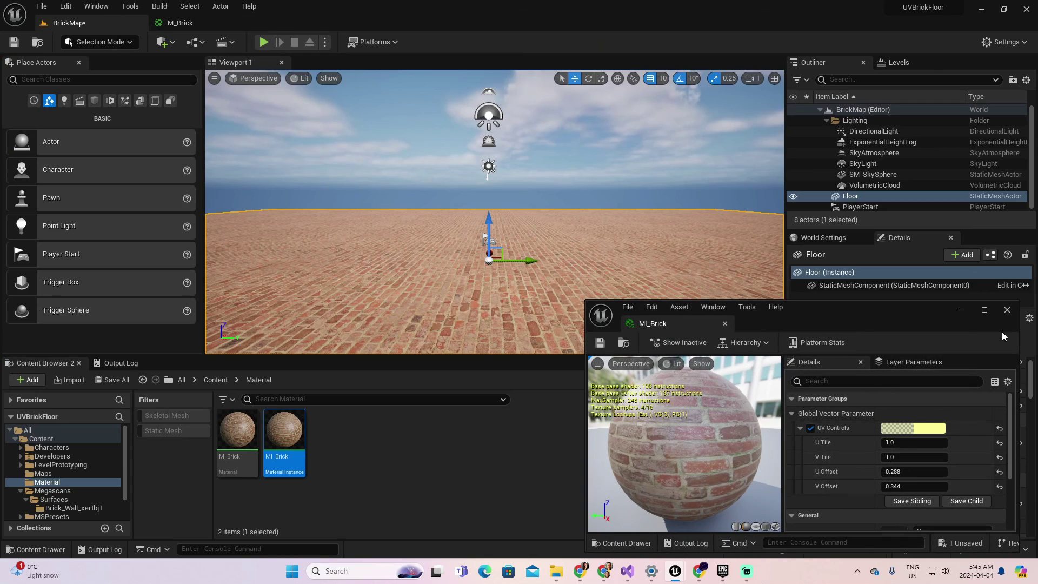
left_click_drag(913, 442, 957, 442)
left_click_drag(900, 472, 941, 486)
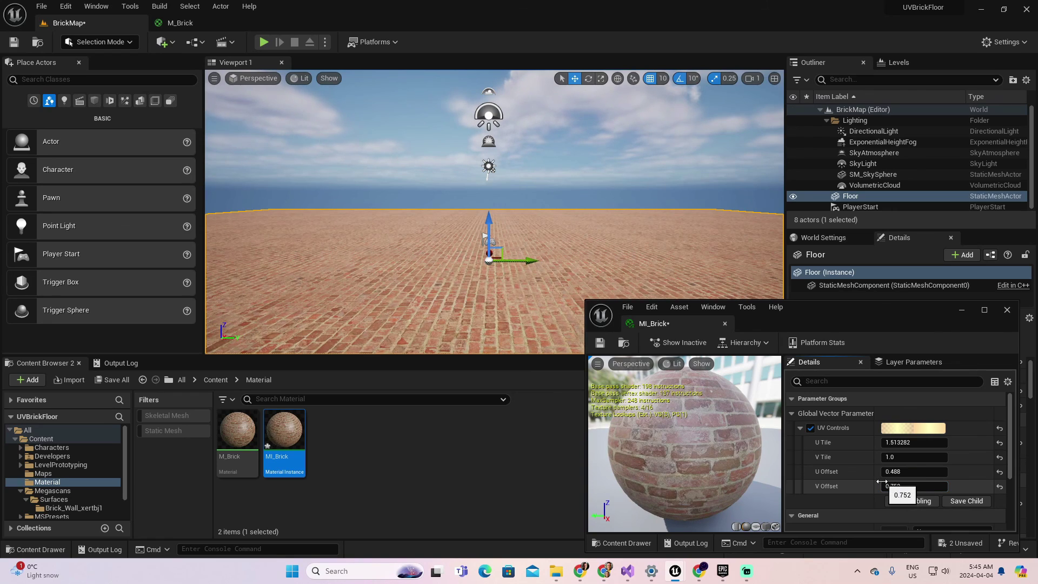